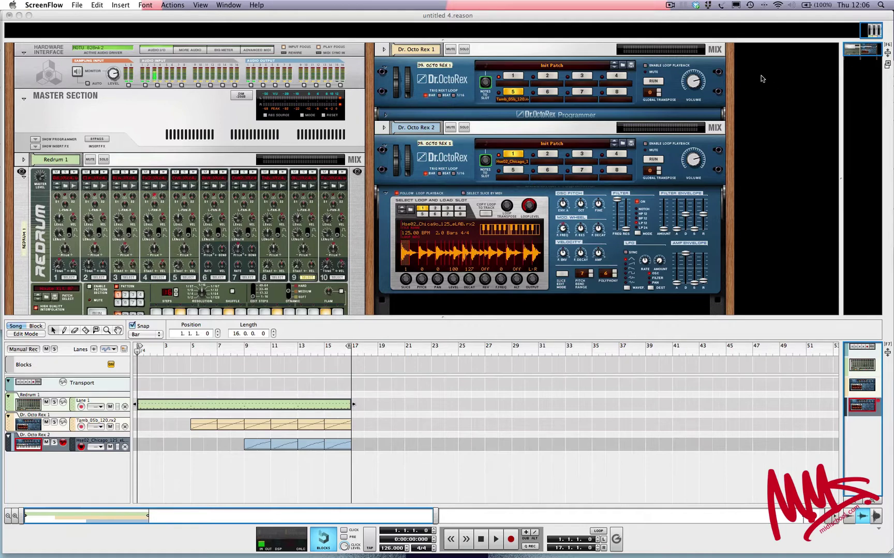
- Enlarge the rack area over the sequencer and add a Thor Polysonic Synthesizer in the empty space beside the existing devices
click(439, 317)
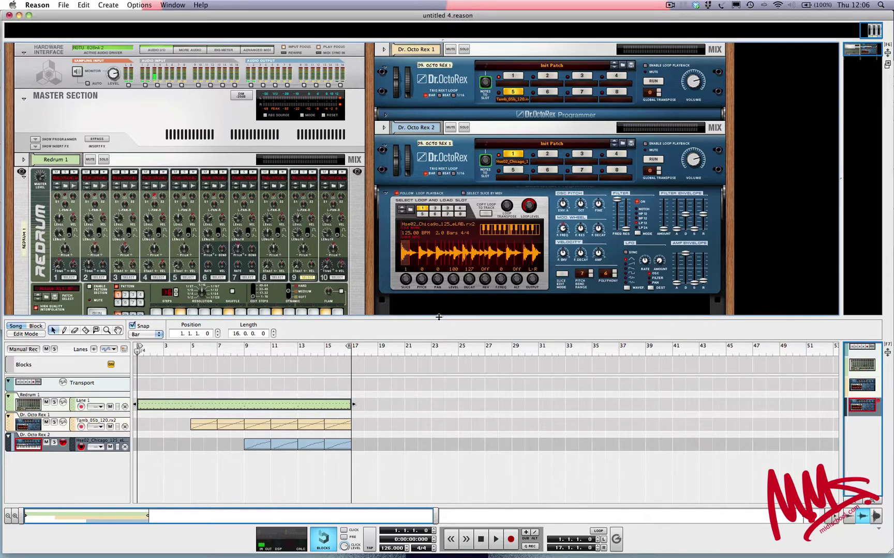
drag(438, 317, 434, 499)
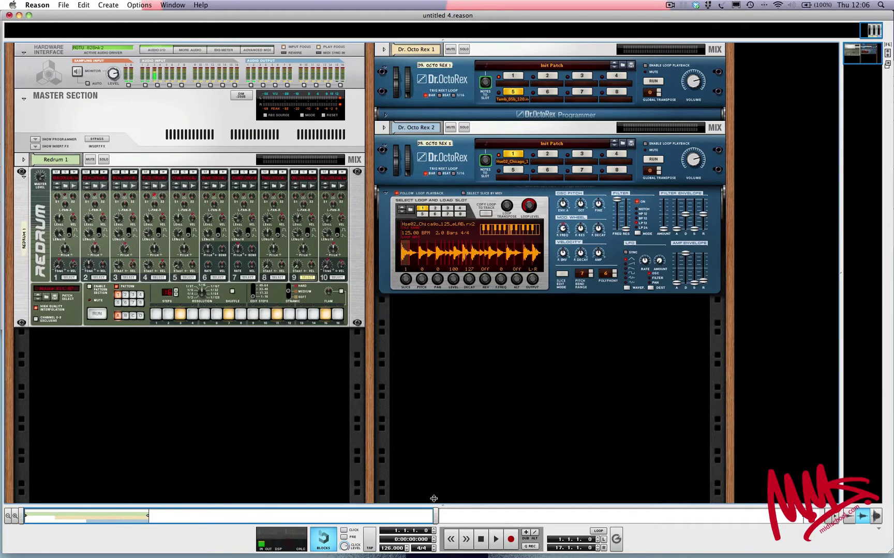
right_click(189, 405)
click(160, 389)
right_click(767, 145)
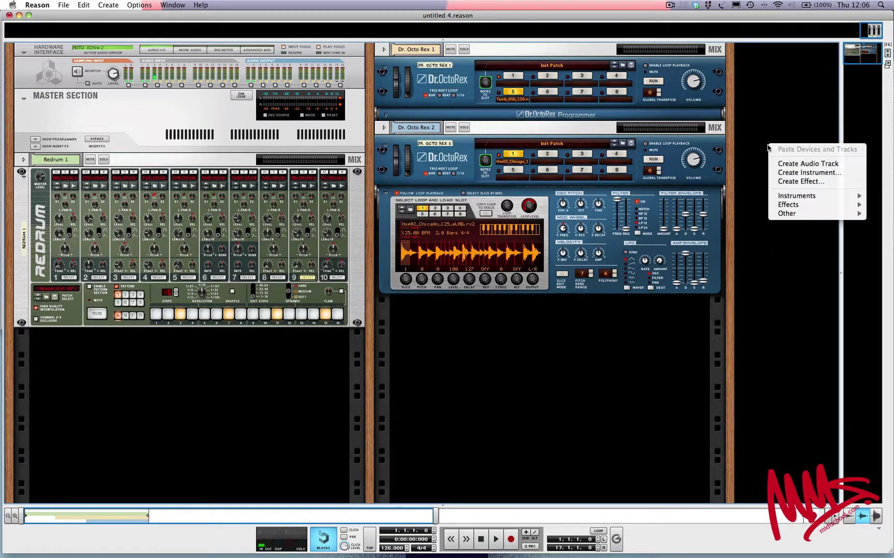
mouse_move(785, 197)
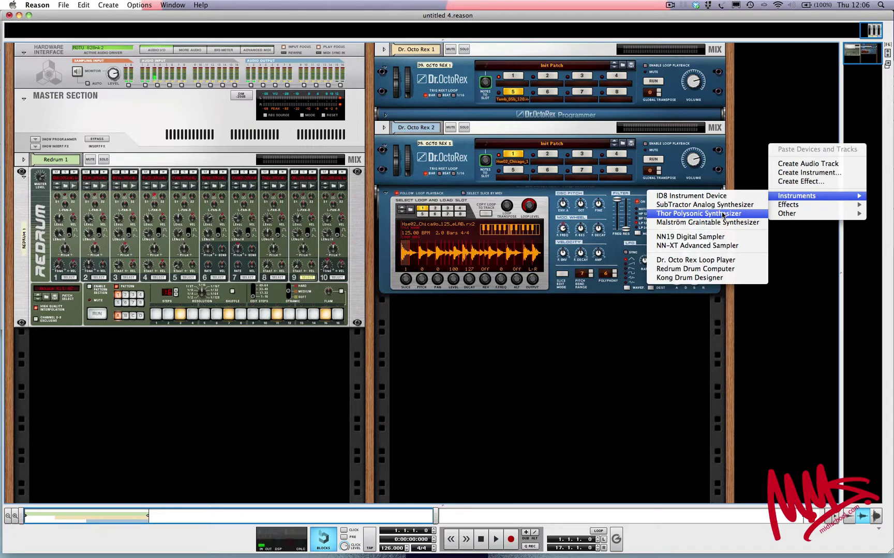
click(723, 215)
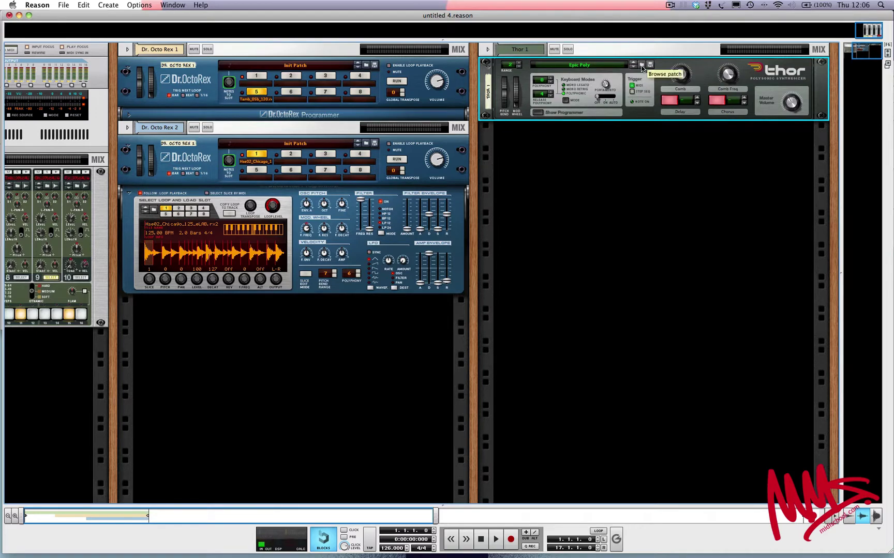
- Load the Bass One'o'One patch into Thor from the Bass folder of Thor Patches in the Reason Factory Sound Bank
click(641, 65)
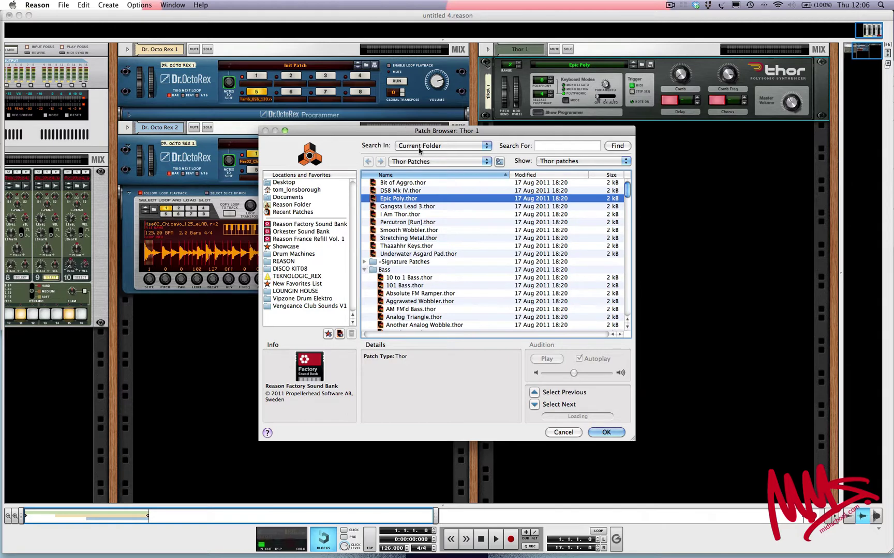
click(319, 226)
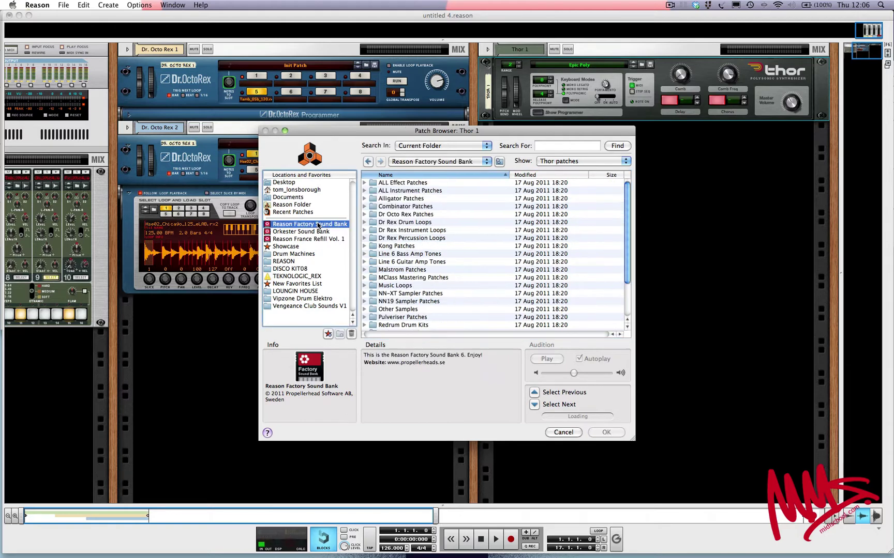
scroll(381, 241, down, 4)
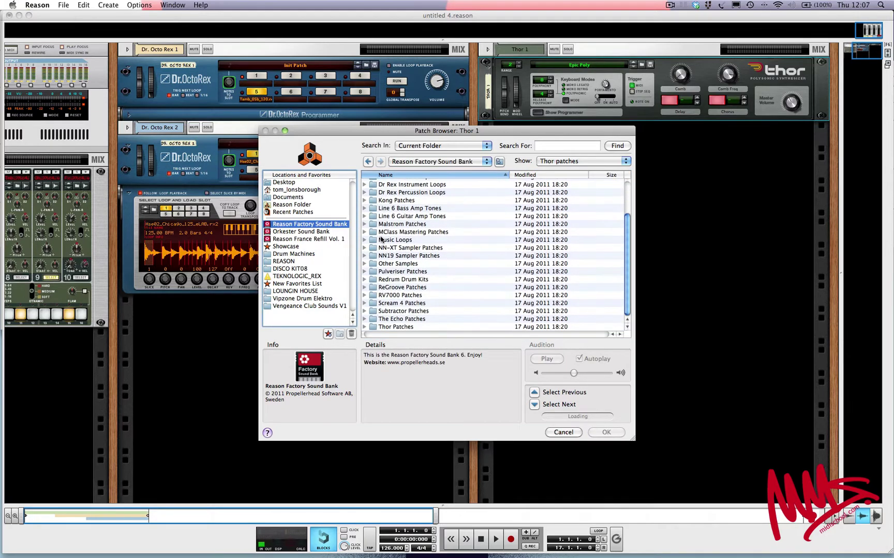
double_click(388, 327)
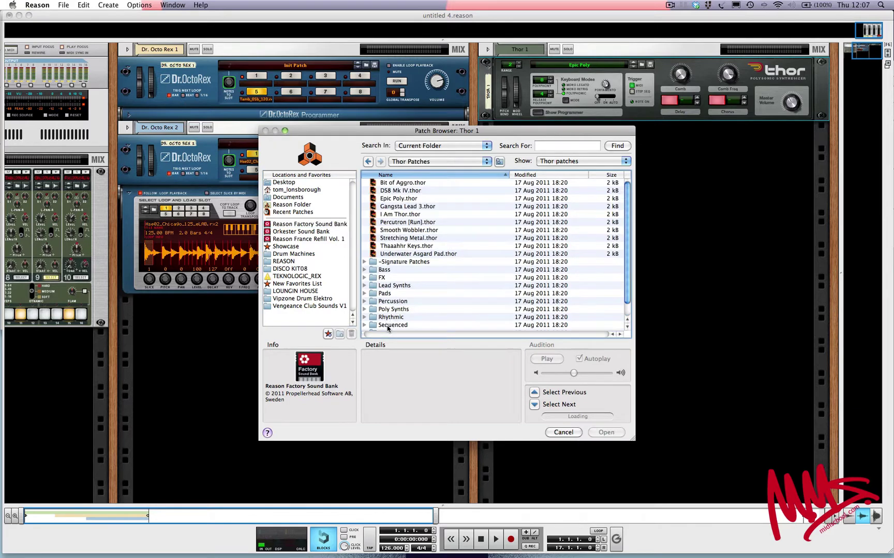
click(364, 270)
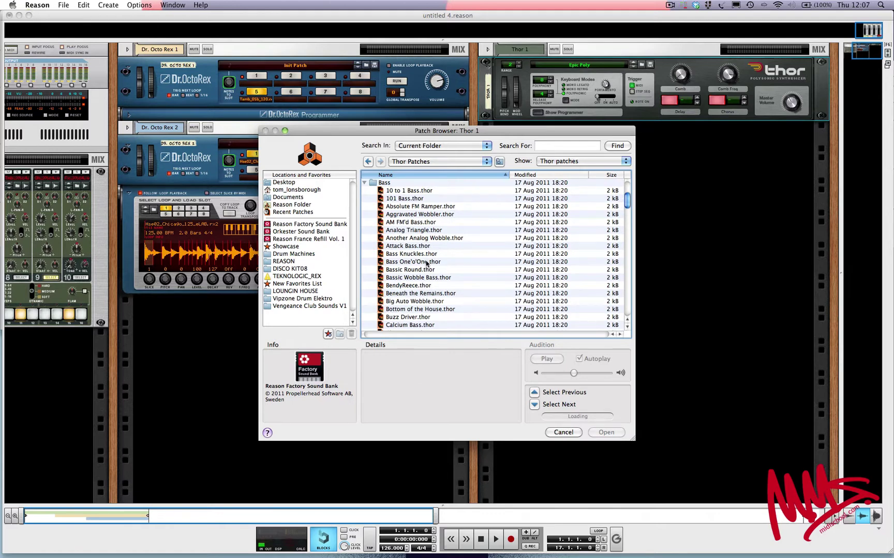
click(427, 262)
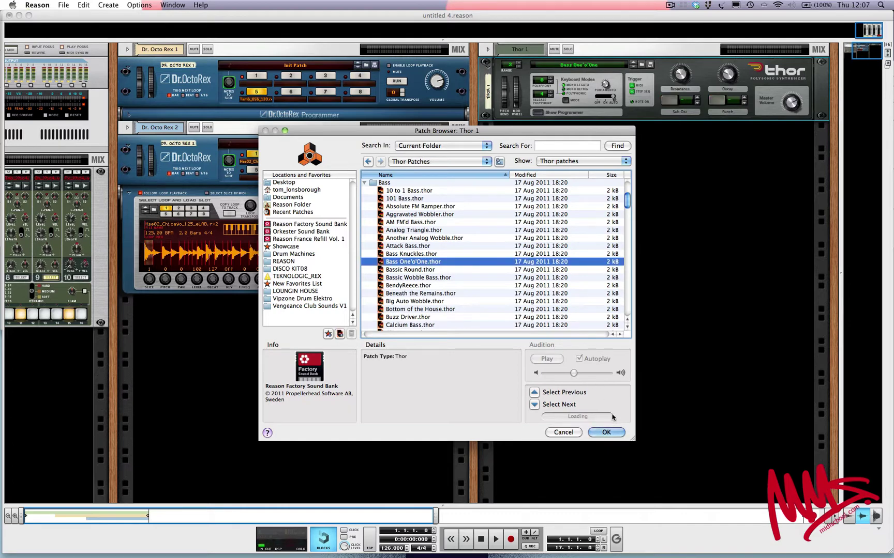
click(607, 432)
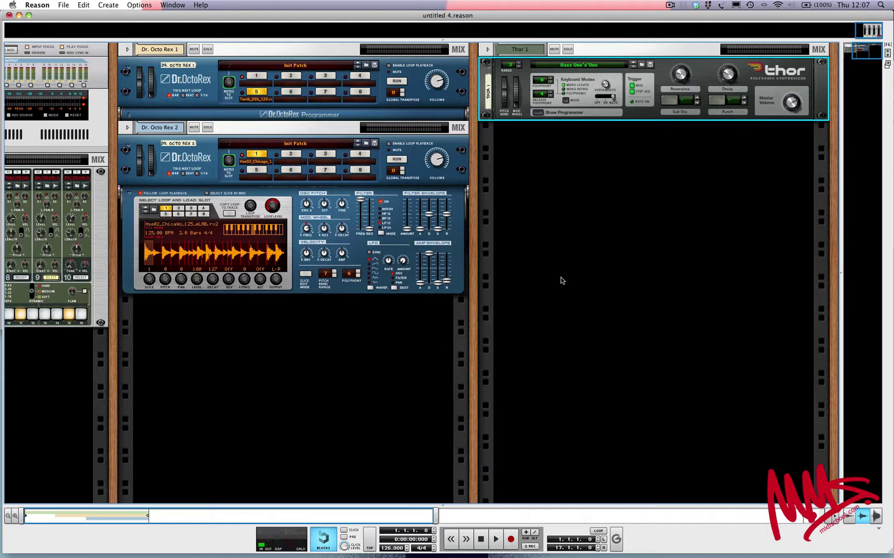
- Open the control surface preferences and try adding an Akai LPD8, viewing the available Akai models
click(39, 5)
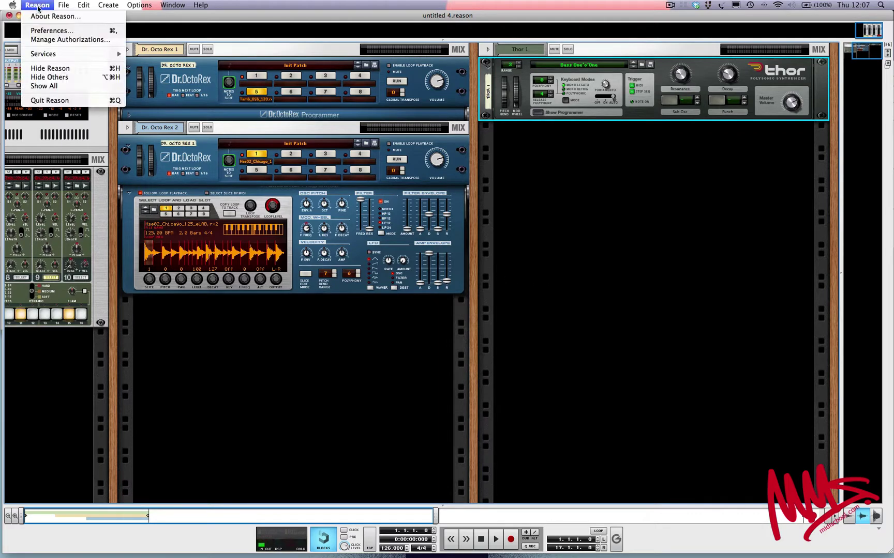
click(42, 30)
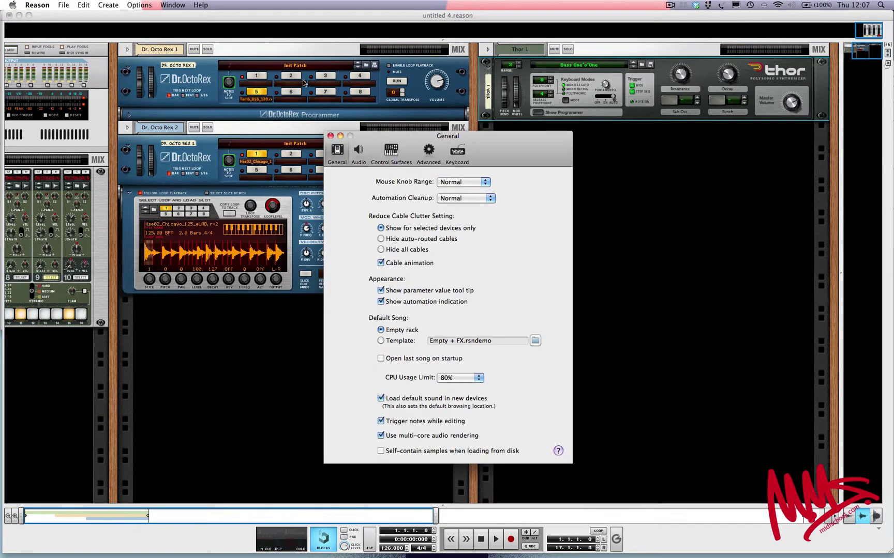
click(385, 150)
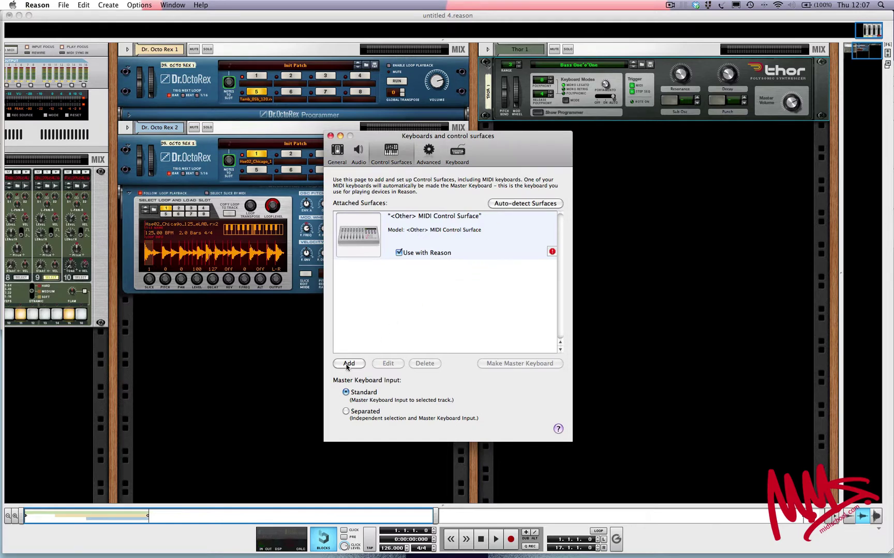
click(347, 366)
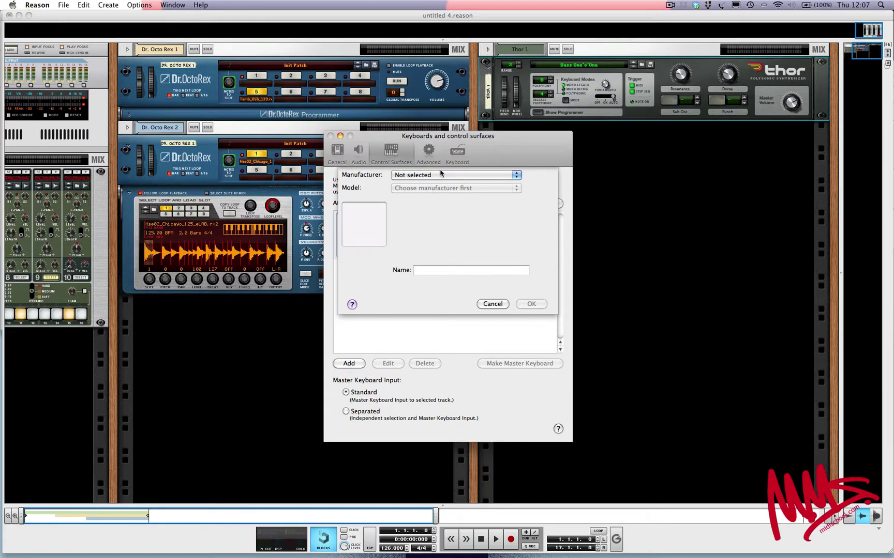
click(439, 175)
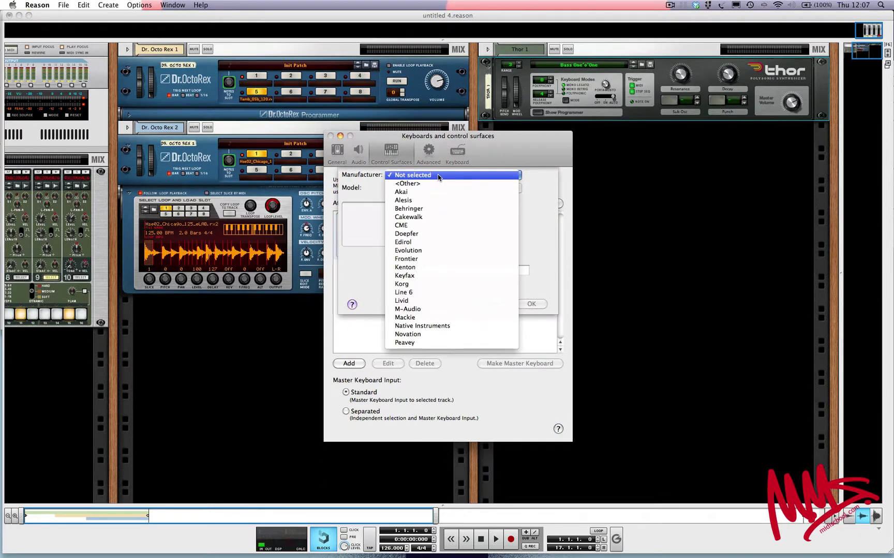
click(438, 192)
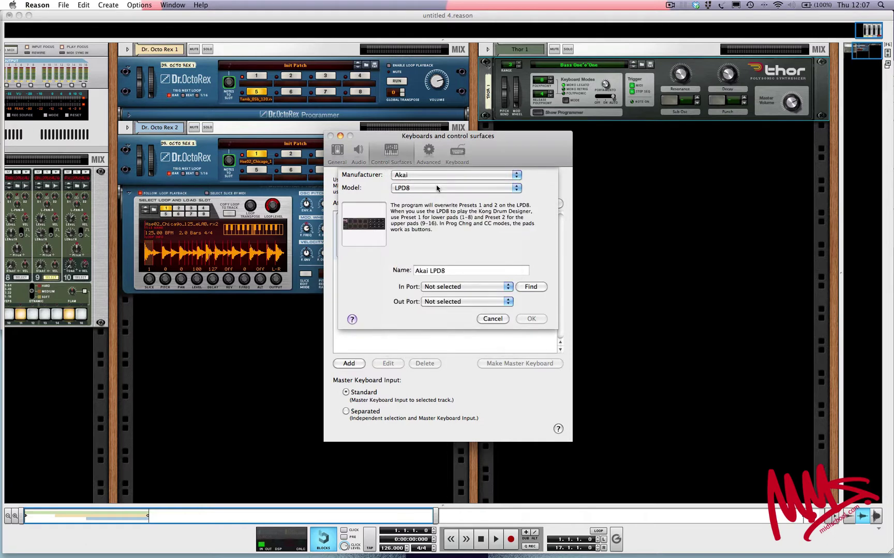
click(437, 188)
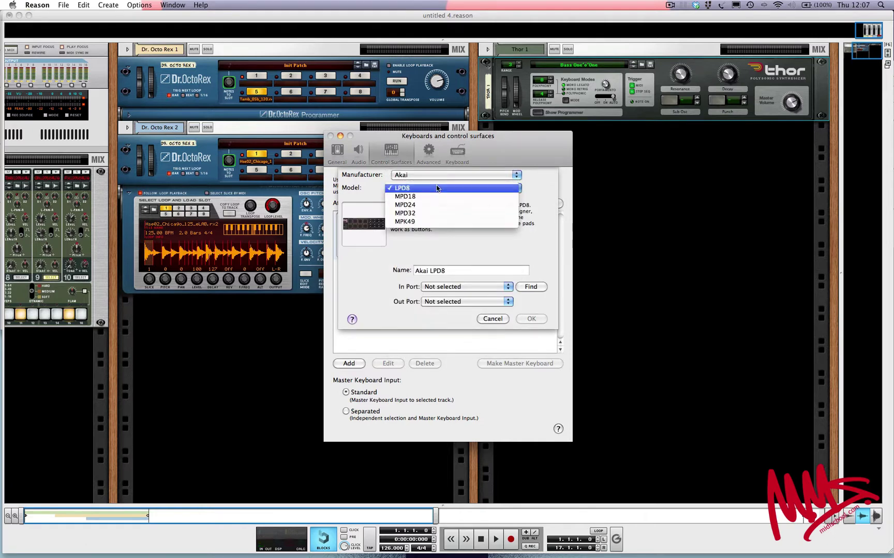
- Set the new control surface's manufacturer to <Other> and its model to MIDI Control Keyboard
click(438, 178)
click(438, 176)
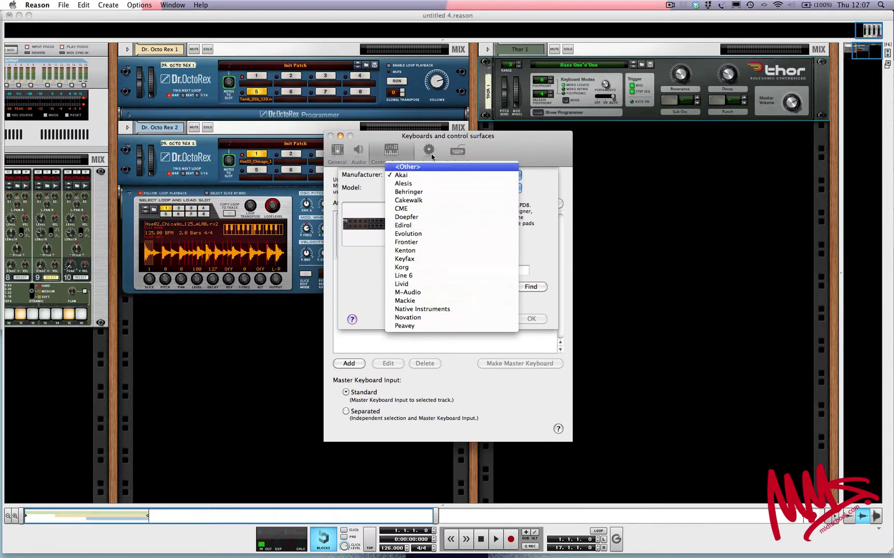
click(427, 166)
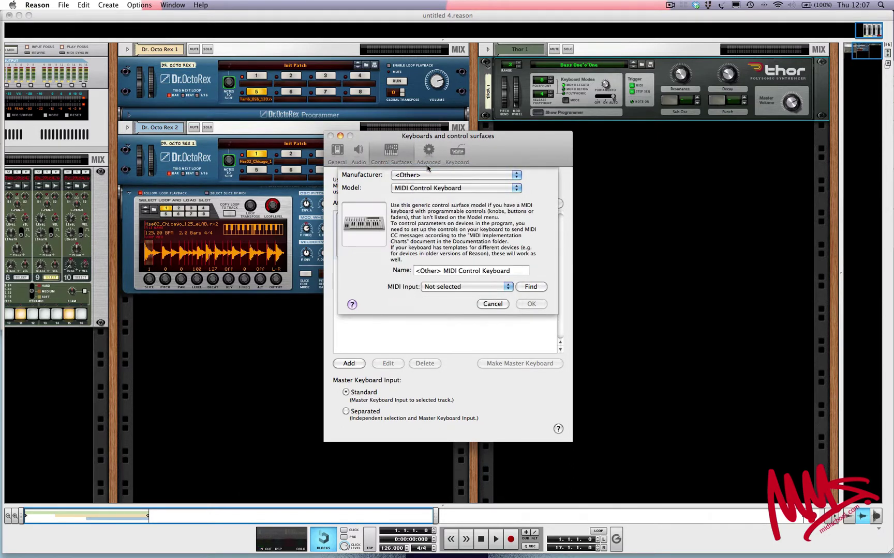
click(434, 191)
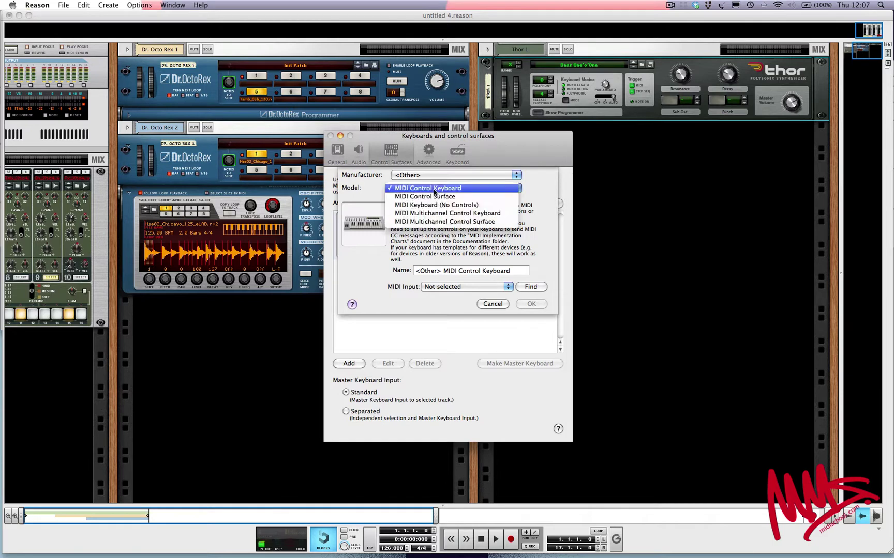
click(440, 190)
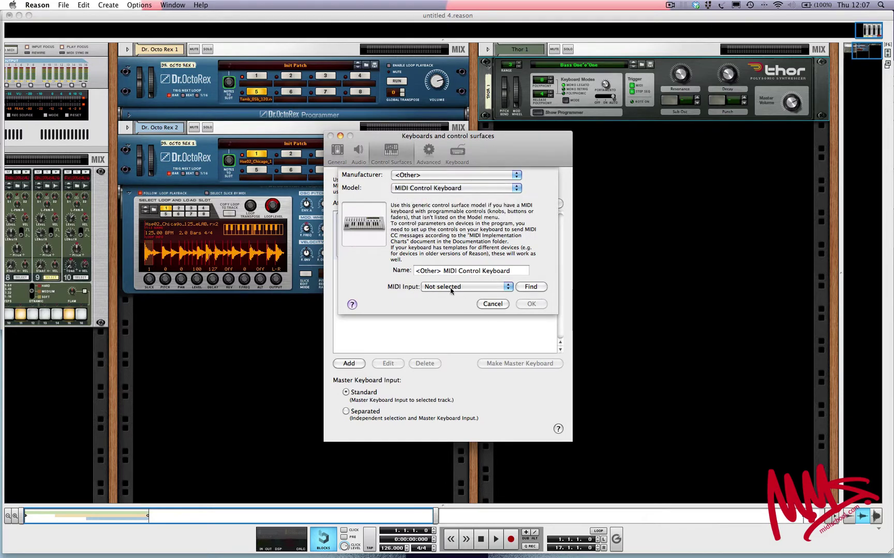
- Try the MIDI input search for the new keyboard, cancel adding the surface and close the preferences
click(528, 290)
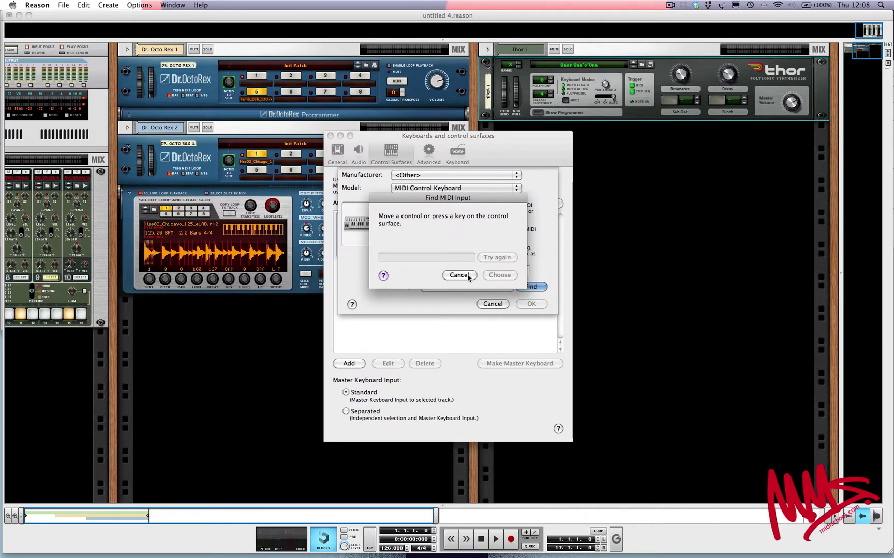
click(459, 275)
click(498, 306)
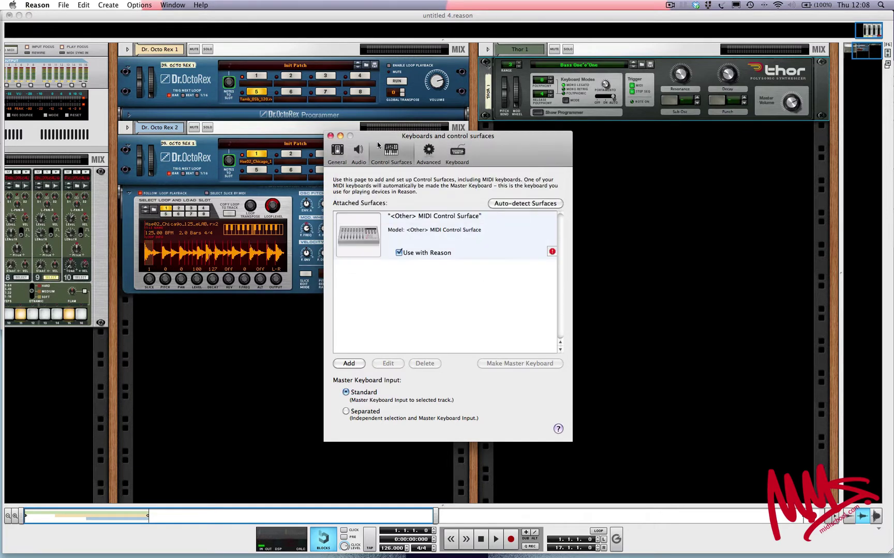
click(330, 136)
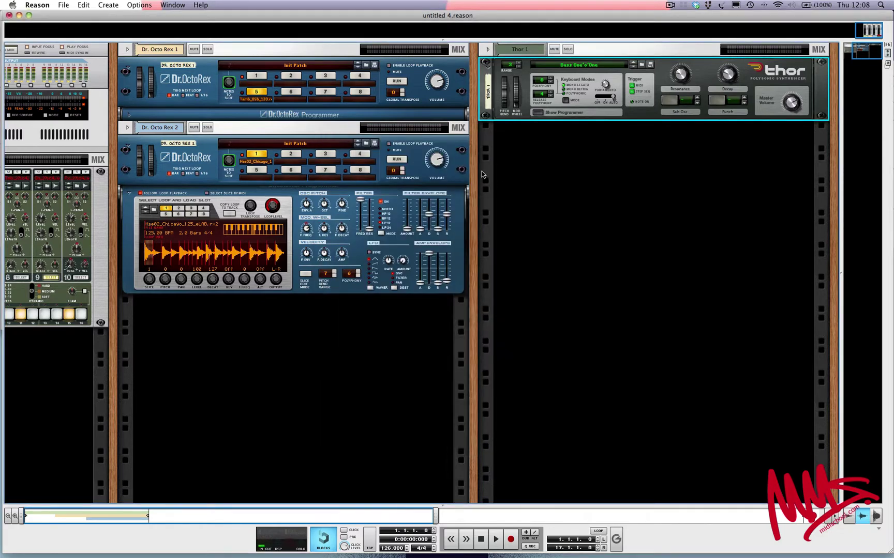
- Show the On-screen Piano Keys over the empty rack space and audition Thor's bass patch in Mouse mode
key(F4)
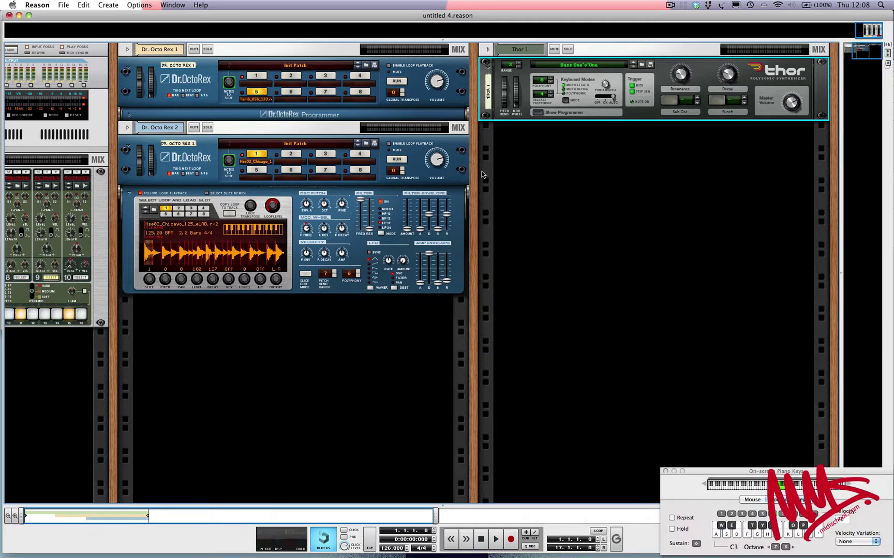
drag(776, 471, 645, 308)
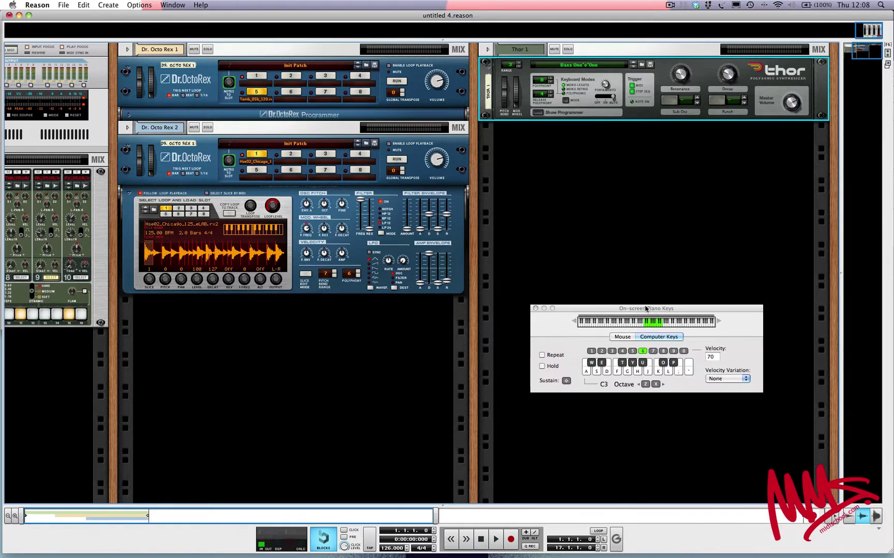
click(622, 337)
click(619, 372)
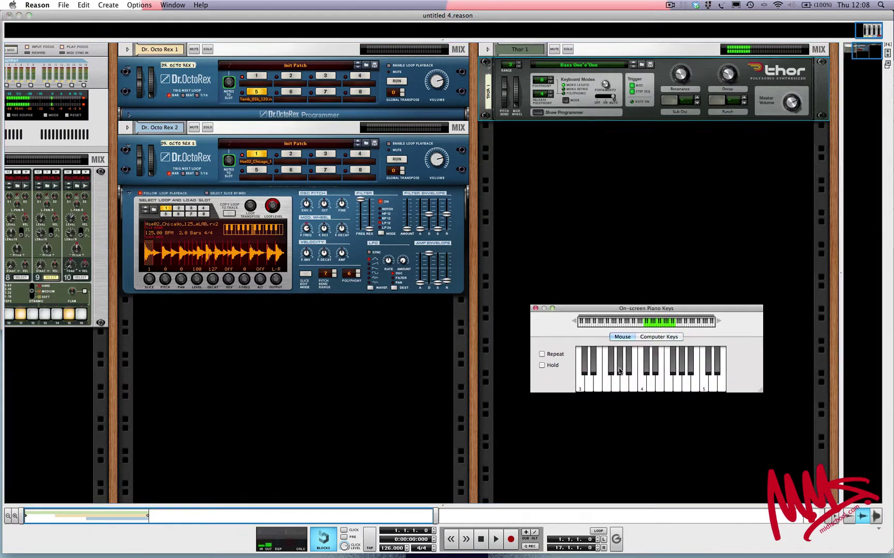
click(722, 381)
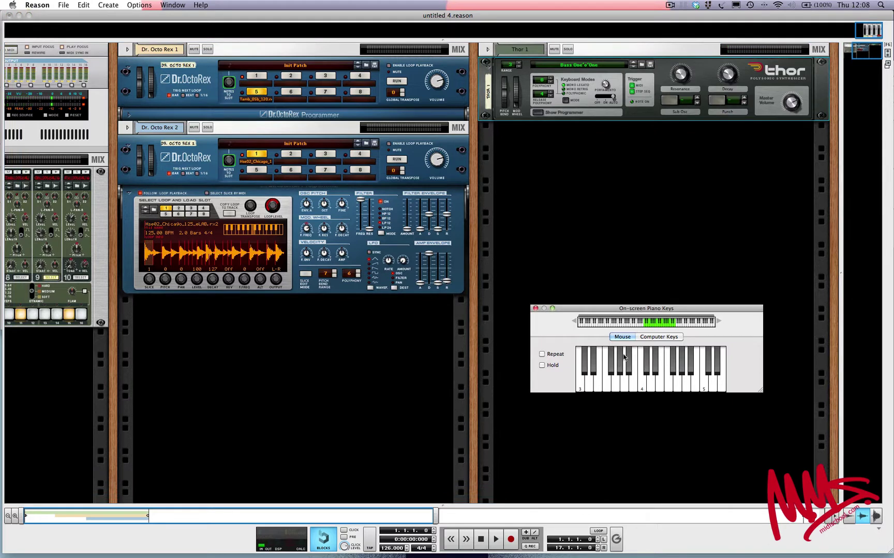
- Switch the on-screen piano to Computer Keys mode, audition Thor with the D and F keys, and close the piano window
click(650, 337)
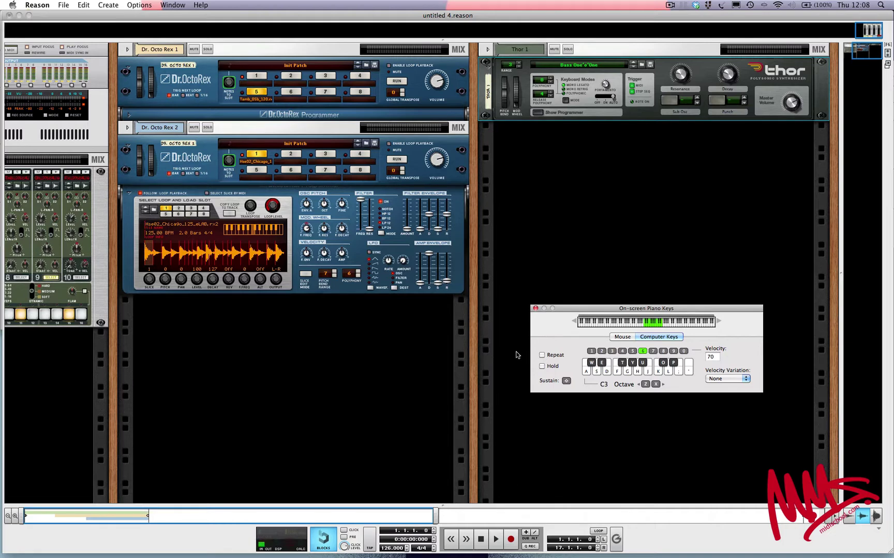
key(d)
key(f)
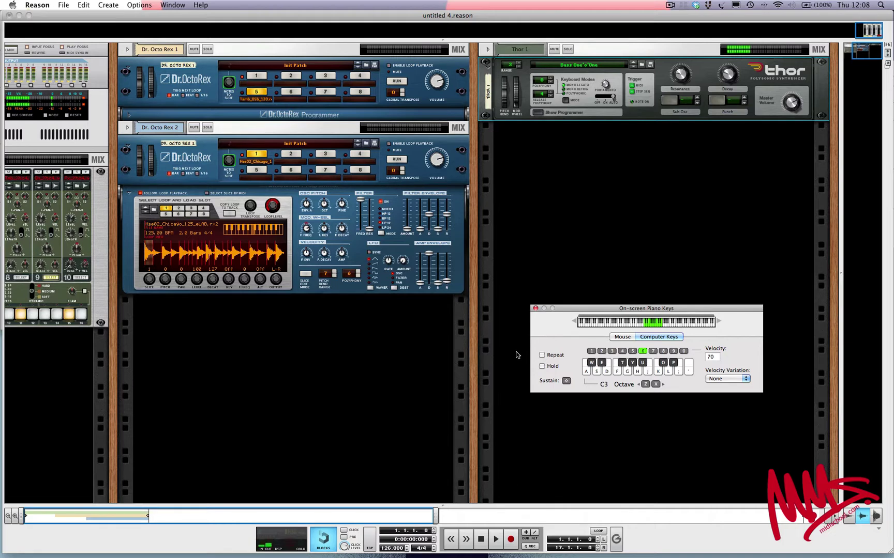
click(535, 309)
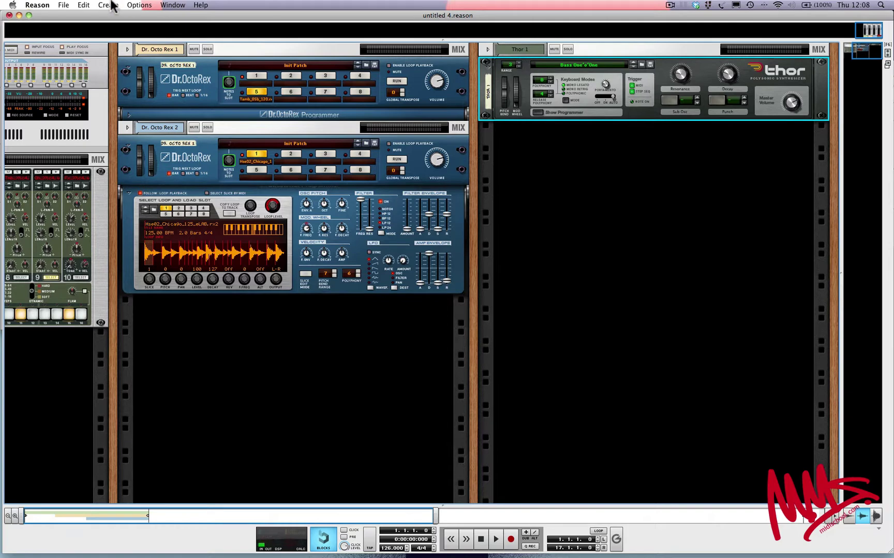
- Add a Matrix Pattern Sequencer beneath the Thor synthesizer and enlarge the sequencer area to show all tracks
click(113, 7)
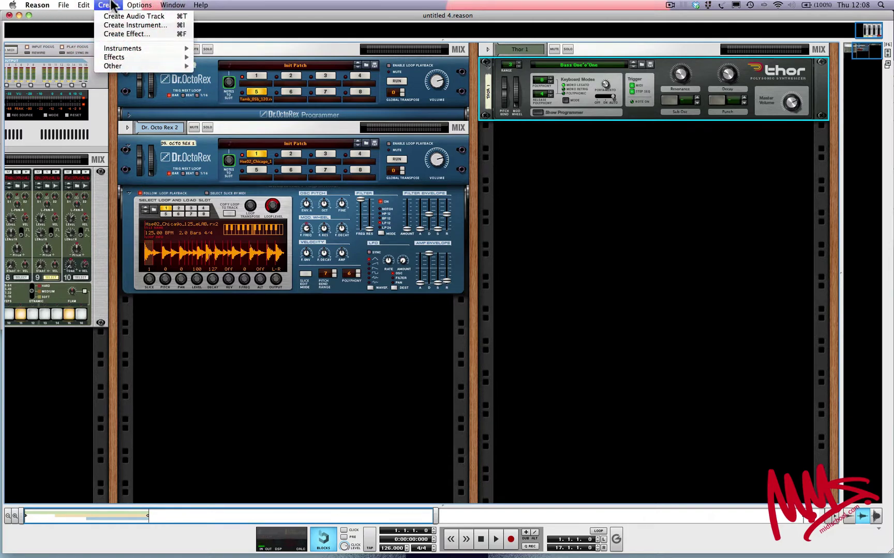
mouse_move(114, 66)
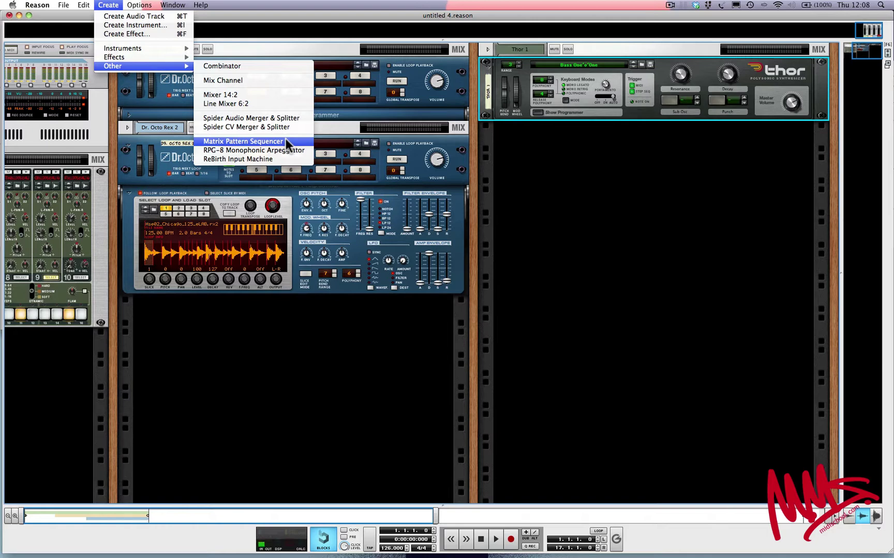
click(286, 142)
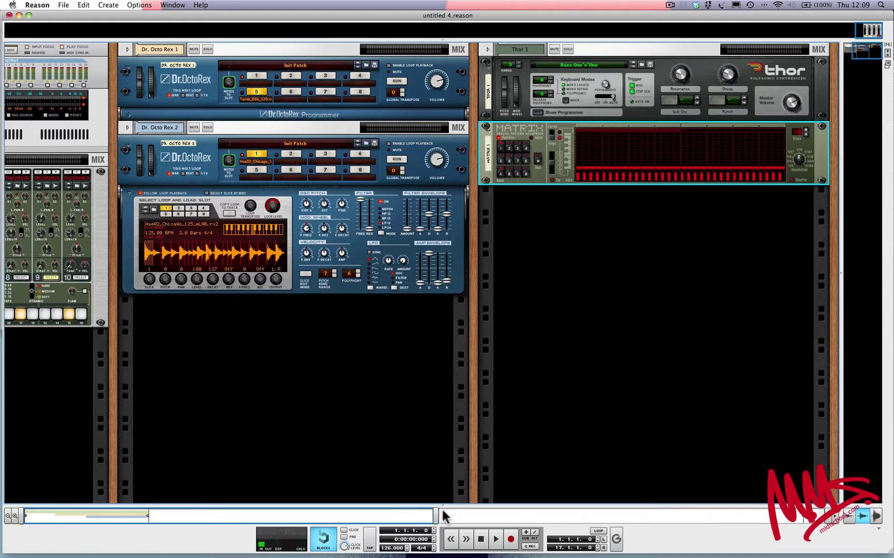
drag(443, 505, 439, 307)
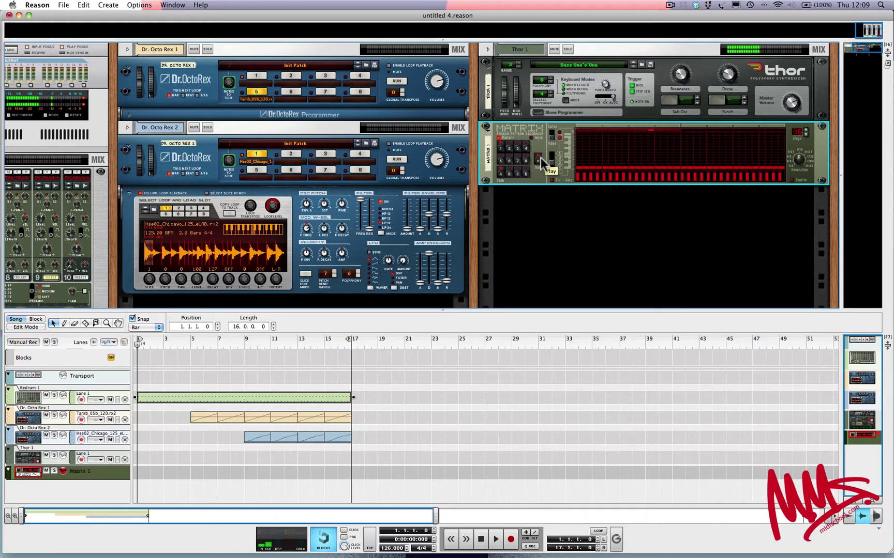
- Raise the notes of three separate steps among the first ten of the running Matrix pattern
click(587, 159)
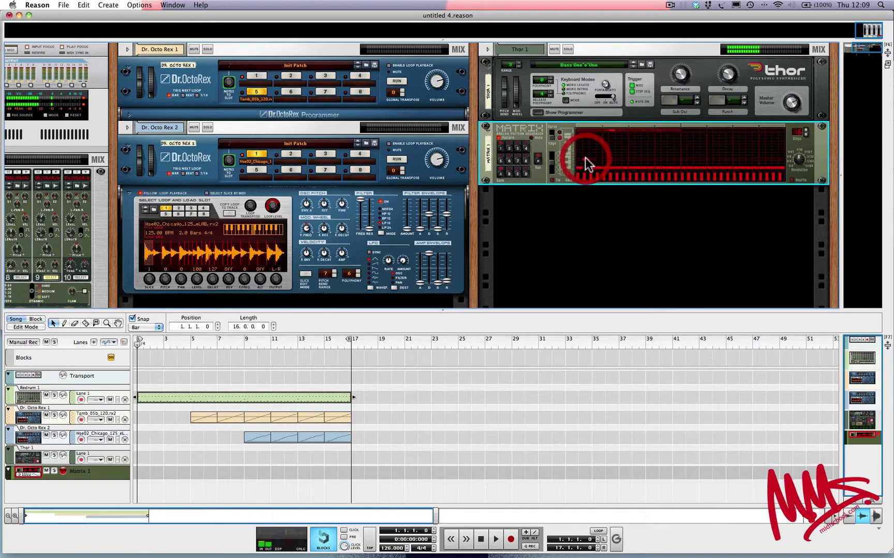
click(616, 160)
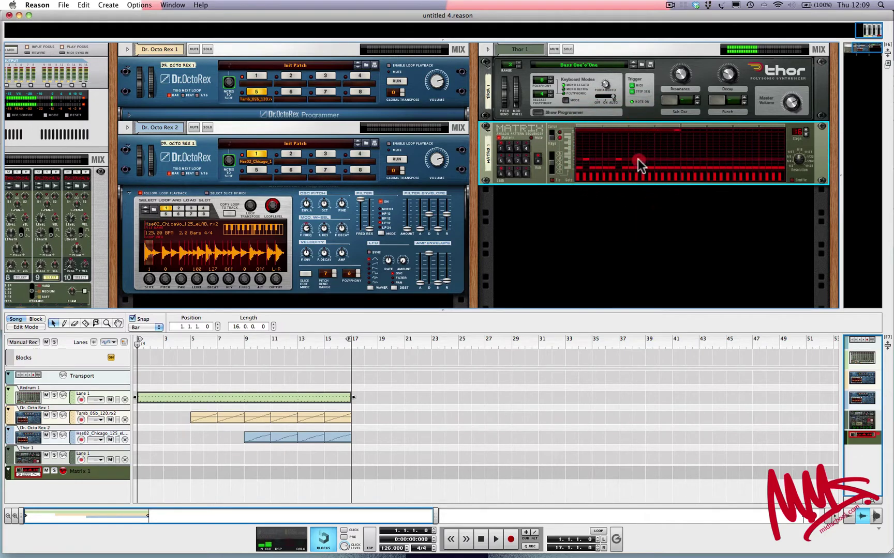
click(638, 159)
- Vary the gate velocities across roughly the first ten steps of the Matrix pattern, reducing some of them strongly
drag(586, 177, 609, 173)
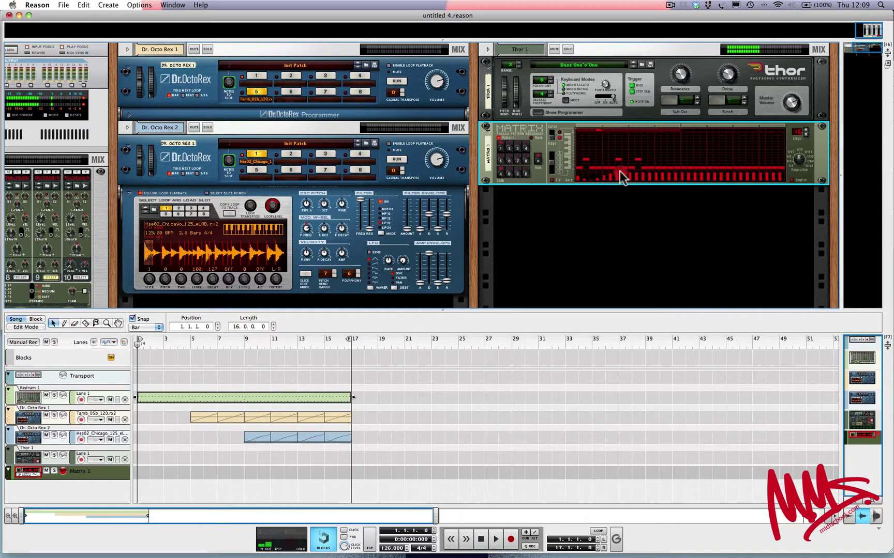
drag(670, 171, 645, 168)
click(647, 173)
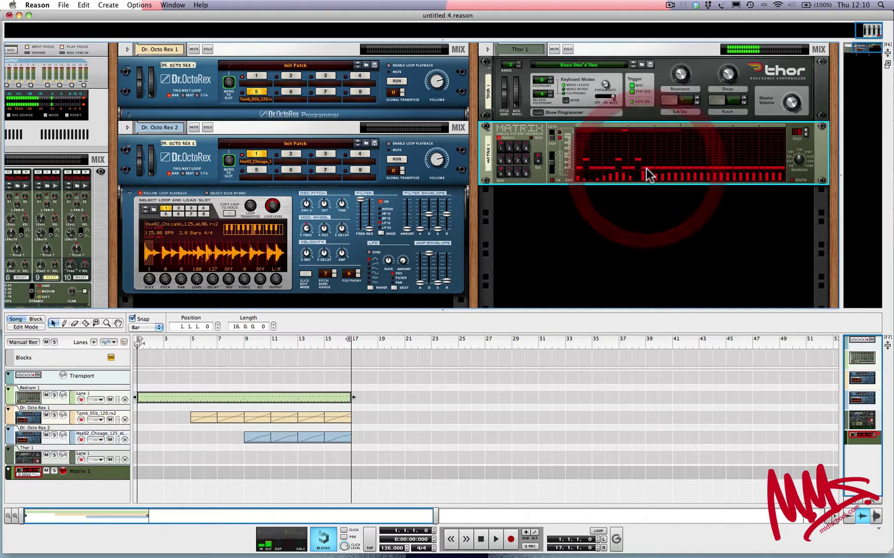
click(638, 175)
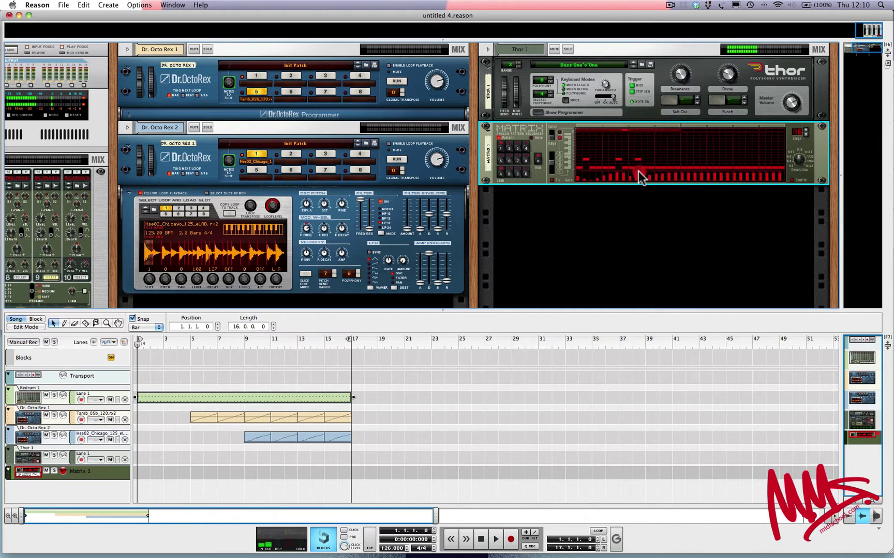
click(642, 175)
click(642, 175)
click(642, 179)
- Turn on Thor's Sub Osc and Punch, adjust its Decay knob, and stop the Matrix pattern
click(670, 100)
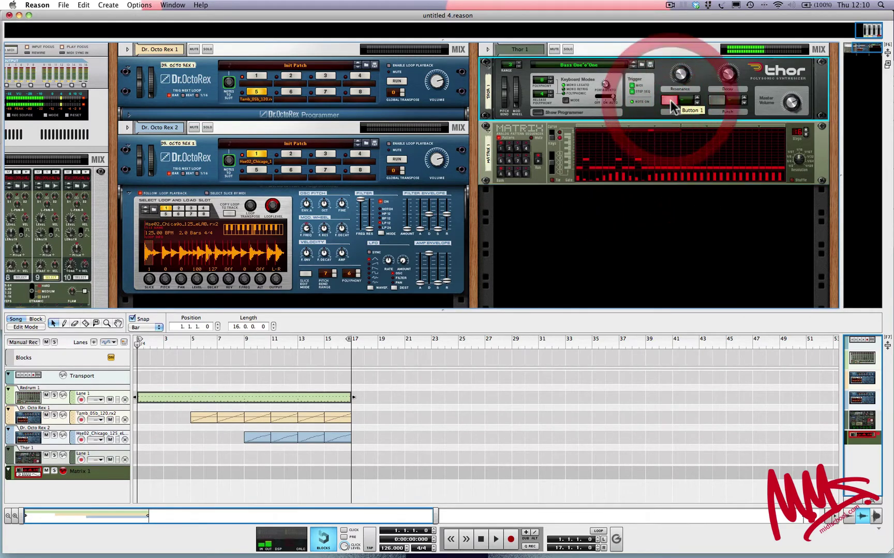
click(716, 99)
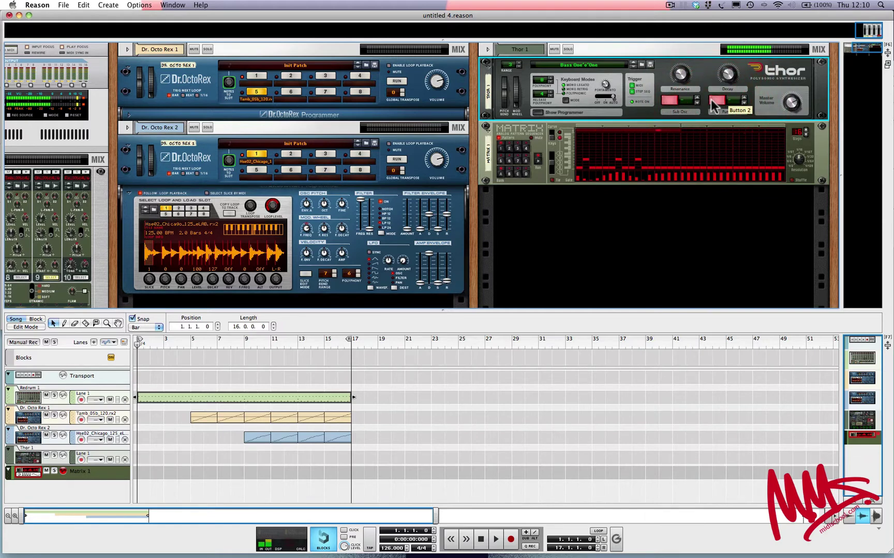
click(727, 75)
drag(728, 75, 683, 95)
click(538, 159)
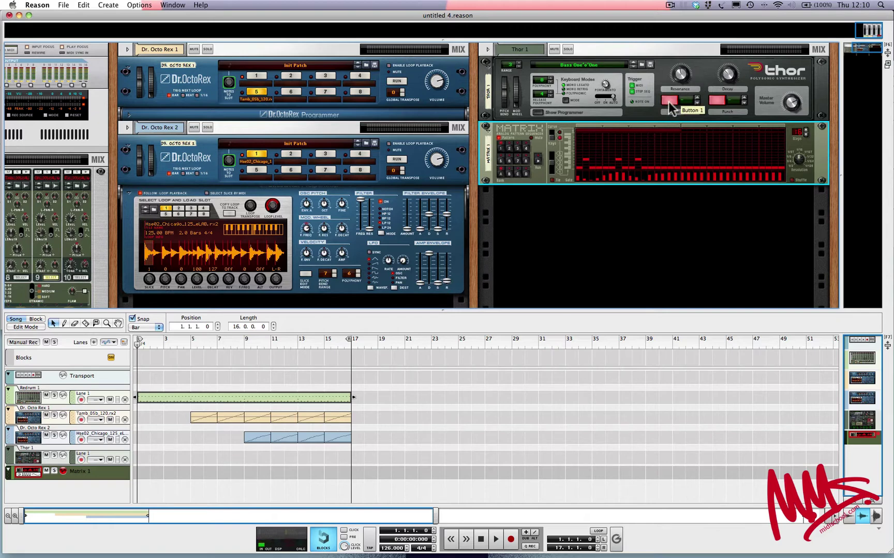
- Play the song, compare Thor with Sub Osc and Punch off and on, and fine-tune the Decay knob
key(space)
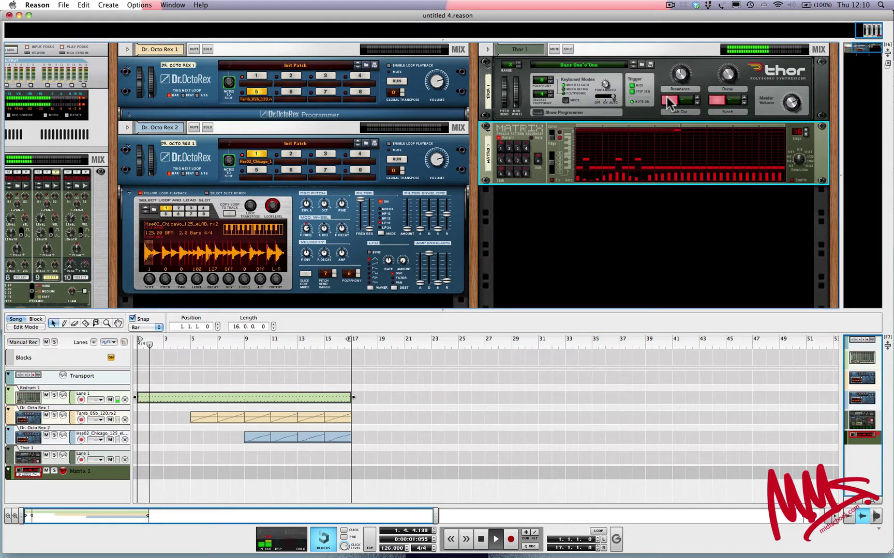
click(668, 100)
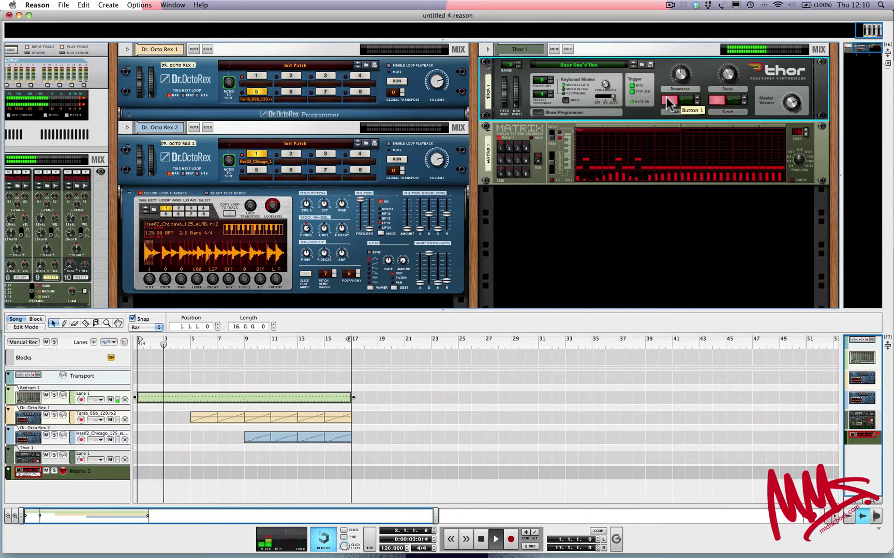
click(668, 100)
click(719, 101)
click(719, 101)
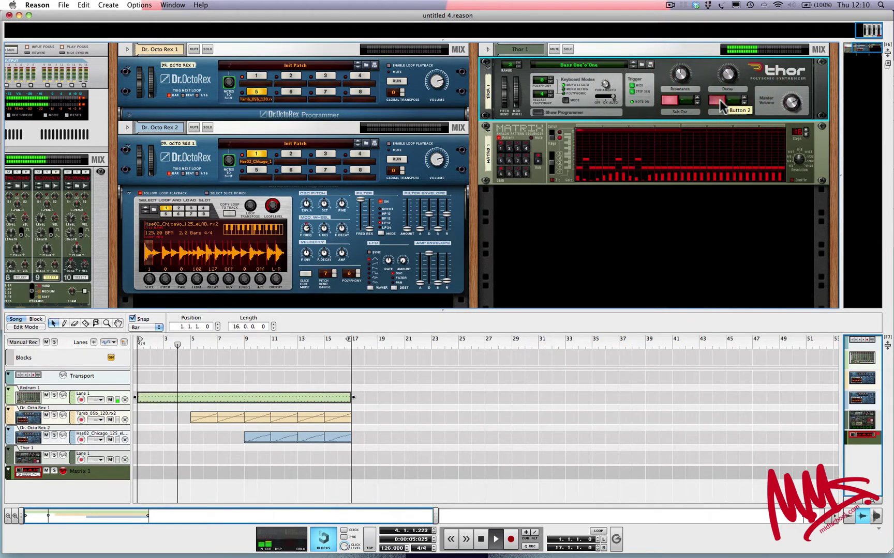
click(719, 101)
mouse_move(726, 77)
mouse_down()
mouse_move(721, 60)
mouse_move(723, 83)
mouse_move(723, 67)
mouse_up()
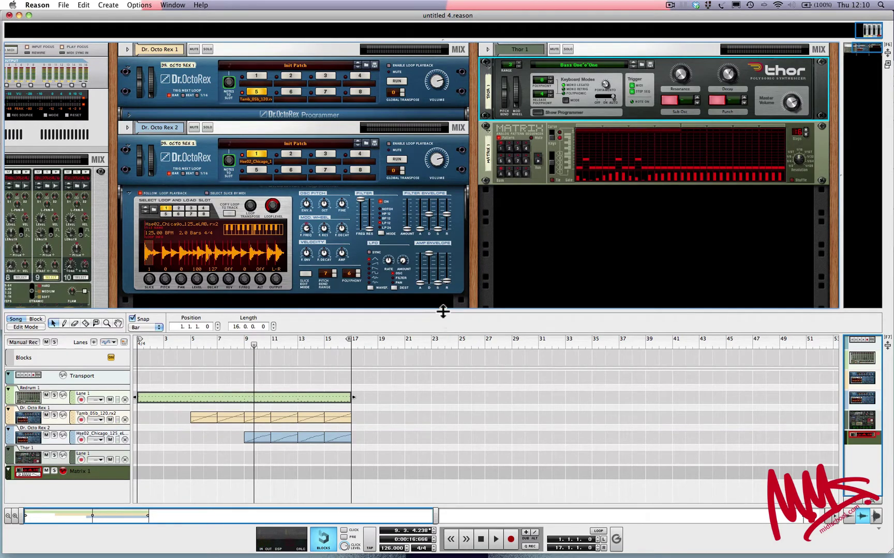
- Reveal the mixer and rebalance the Thor 1 channel level, raising its fader from silence while the song plays
drag(443, 311, 442, 370)
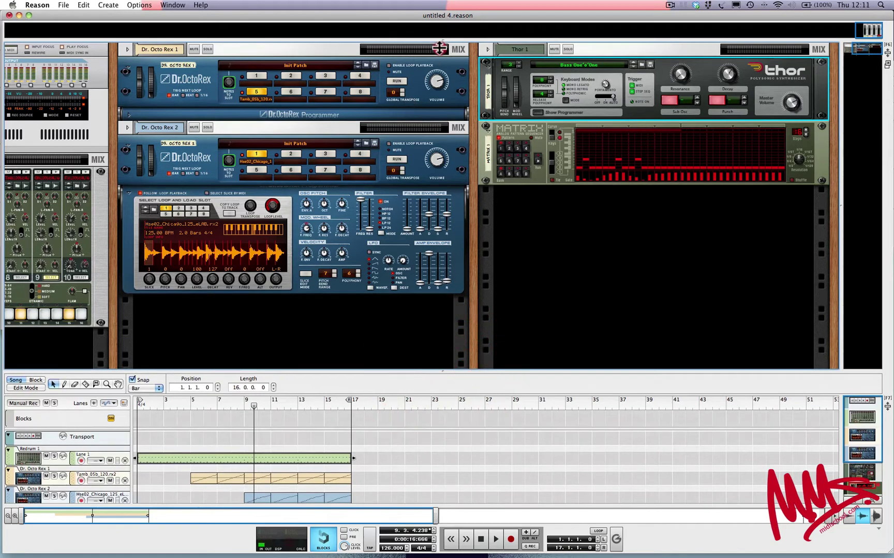
drag(439, 49, 442, 160)
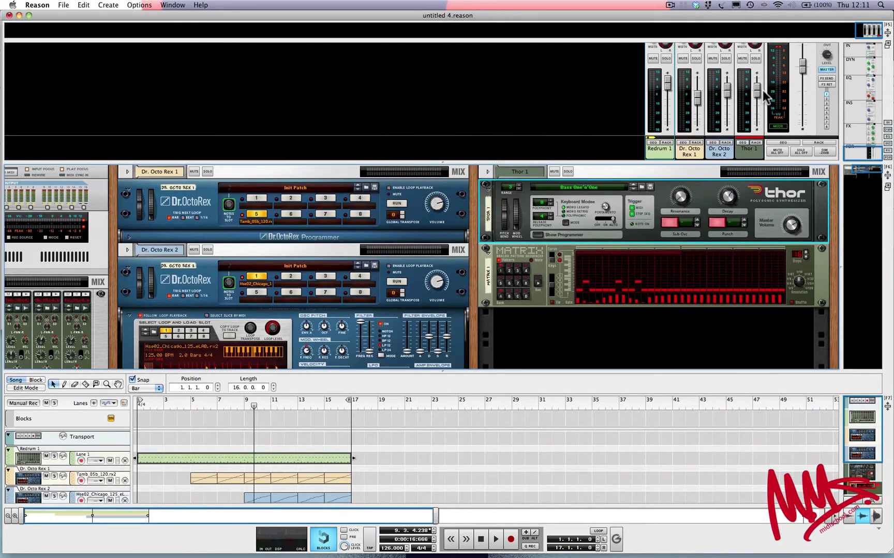
drag(758, 91, 757, 124)
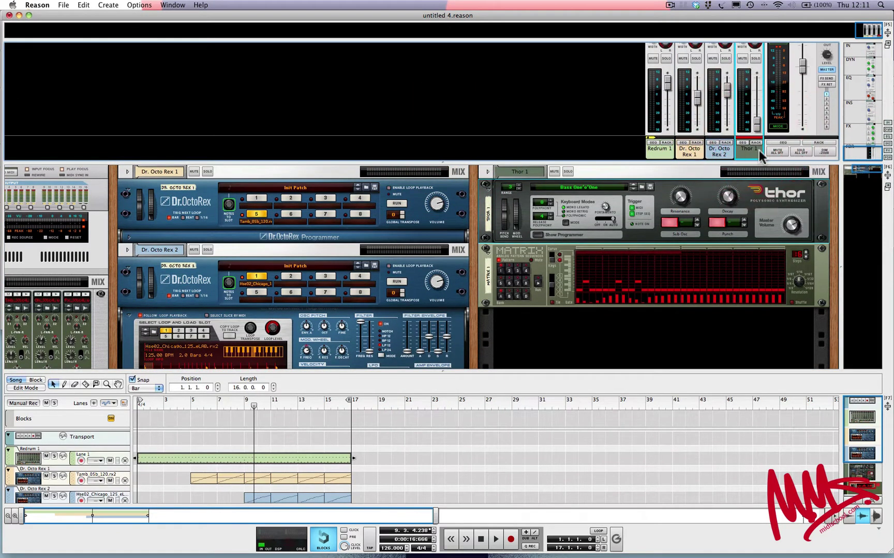
mouse_move(757, 133)
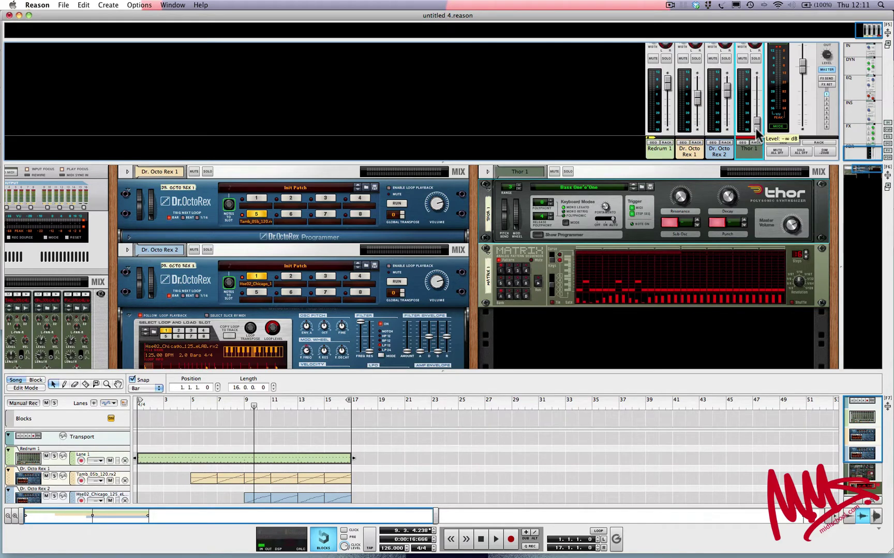
key(space)
drag(757, 133, 756, 107)
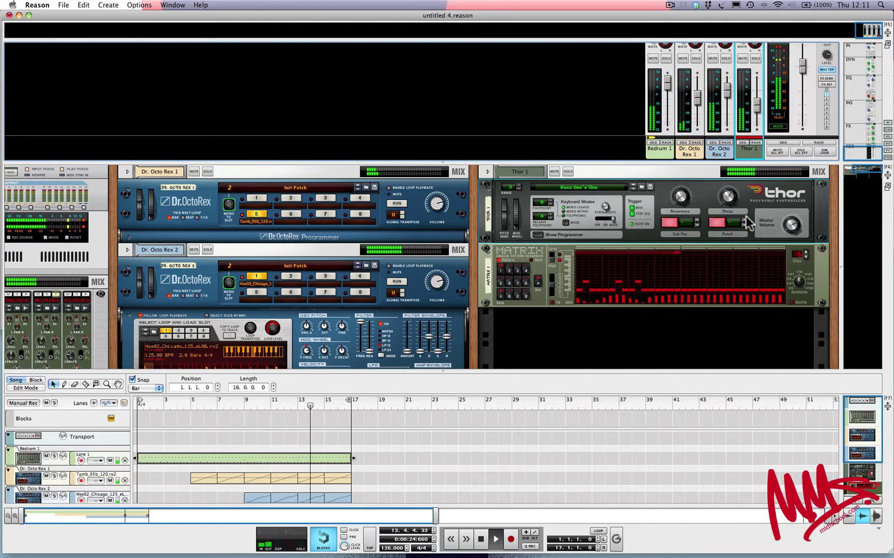
key(space)
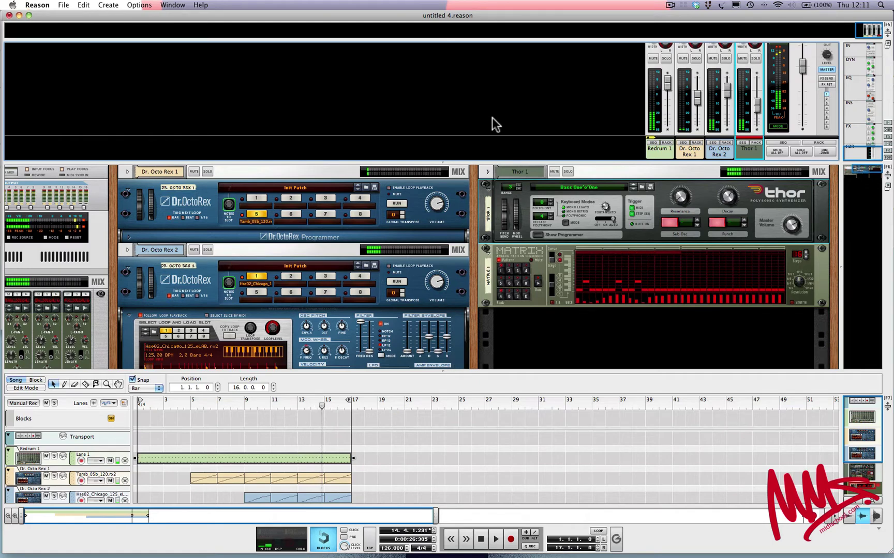
- Hide the mixer, enlarge the sequencer area and play the song past the end of the arranged clips
drag(471, 163, 465, 28)
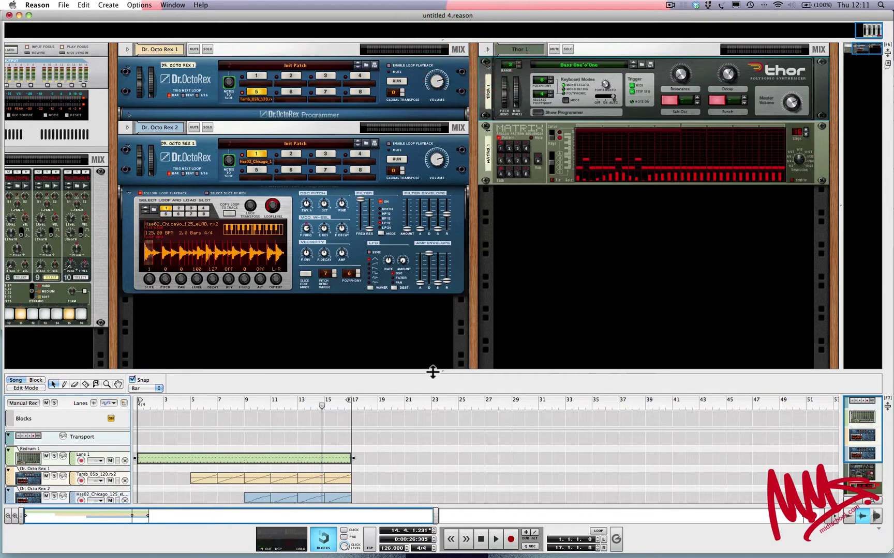
drag(433, 371, 433, 261)
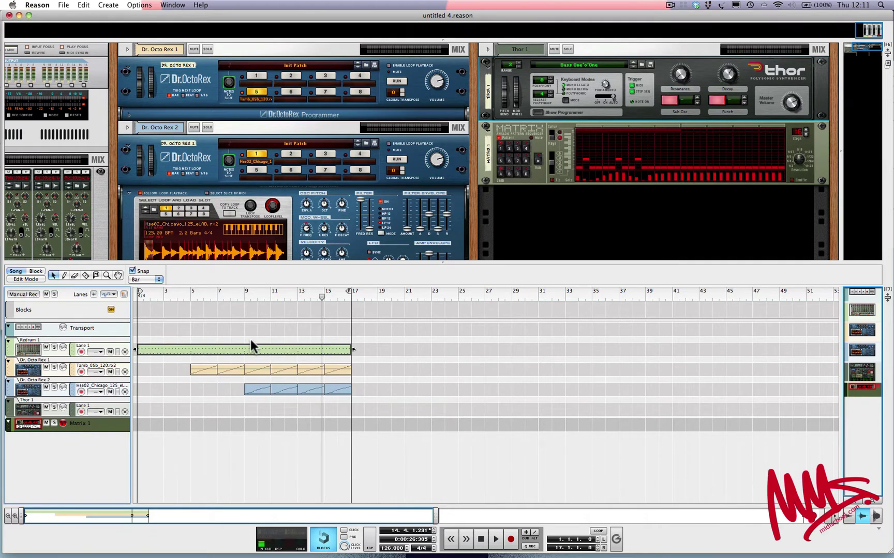
key(space)
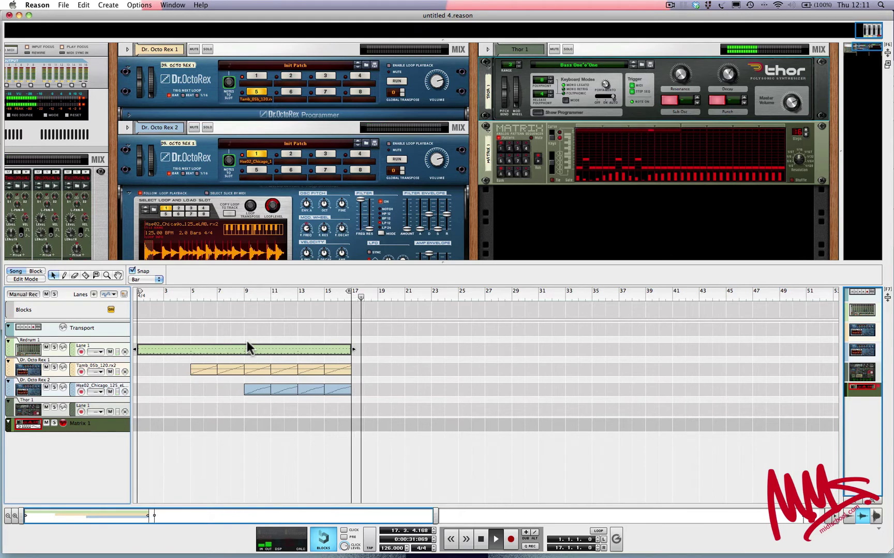
key(space)
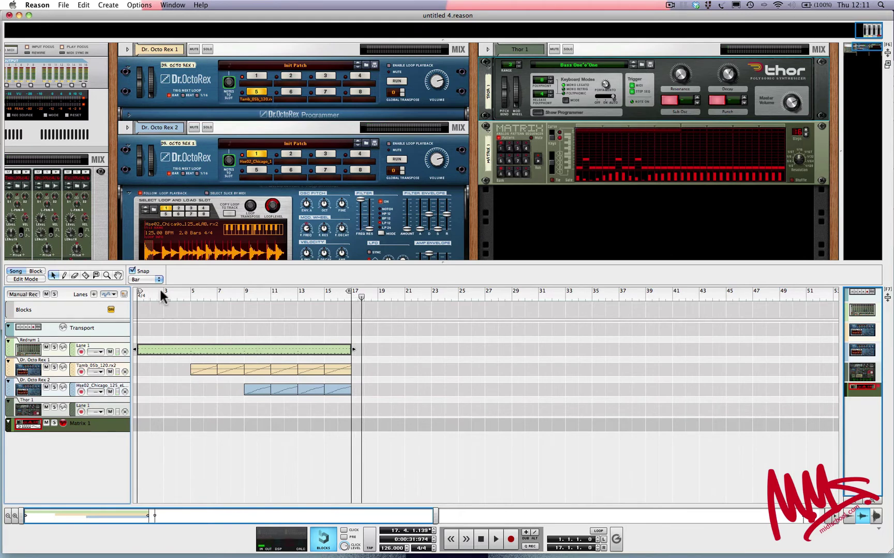
- Loop the song between bars 13 and 17 and play it from bar 13 to check the bass
drag(138, 292, 294, 290)
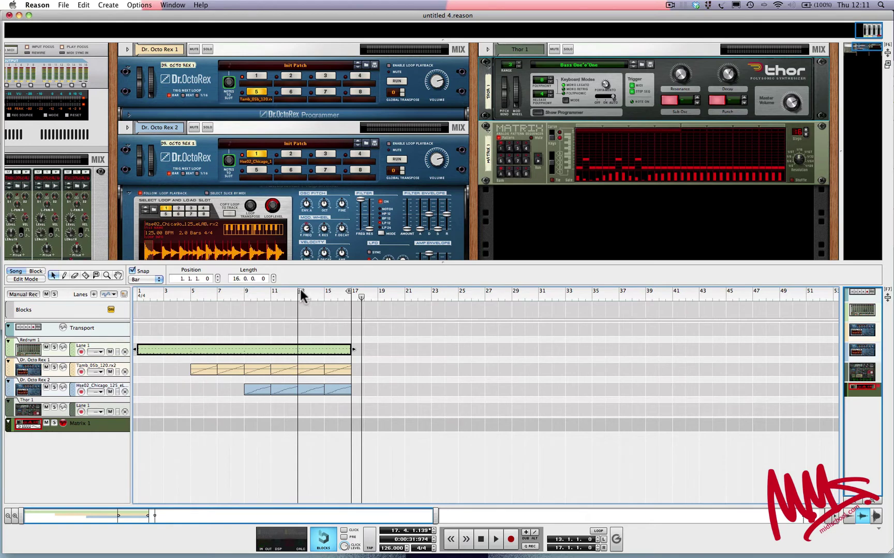
click(597, 532)
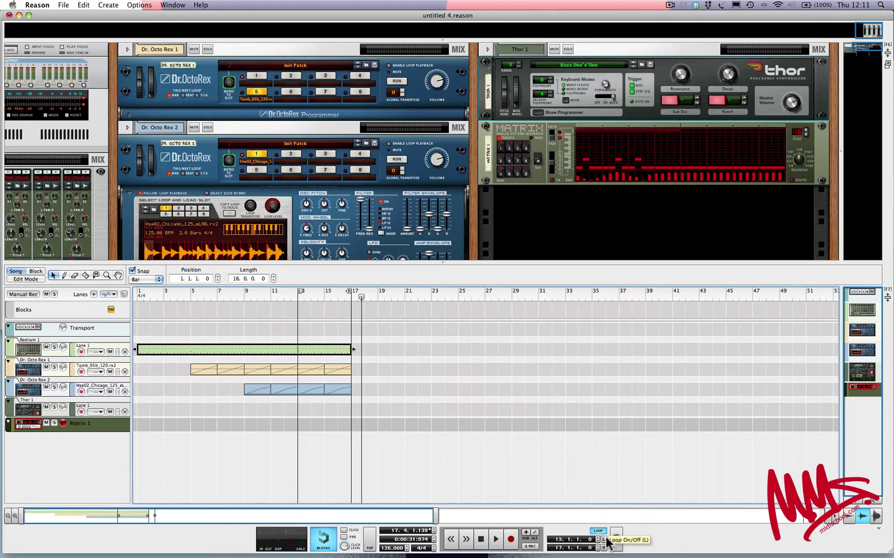
drag(361, 297, 293, 304)
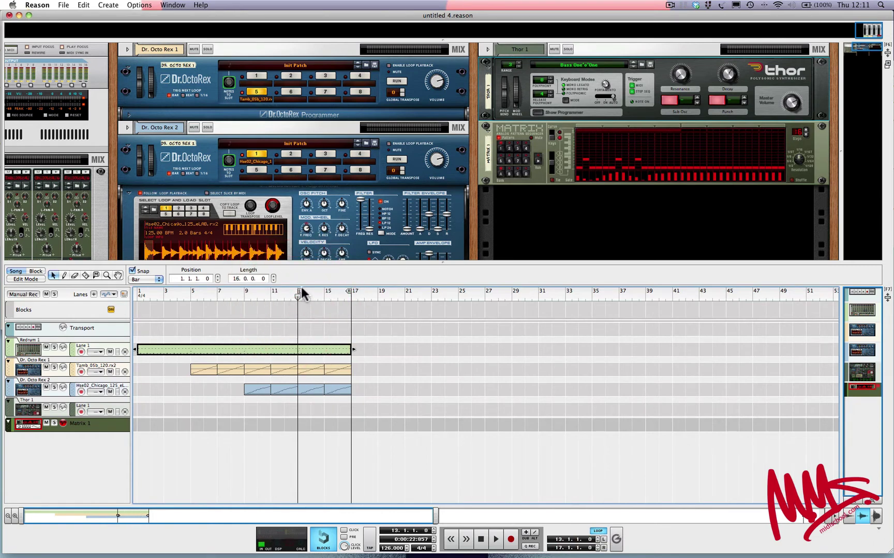
key(space)
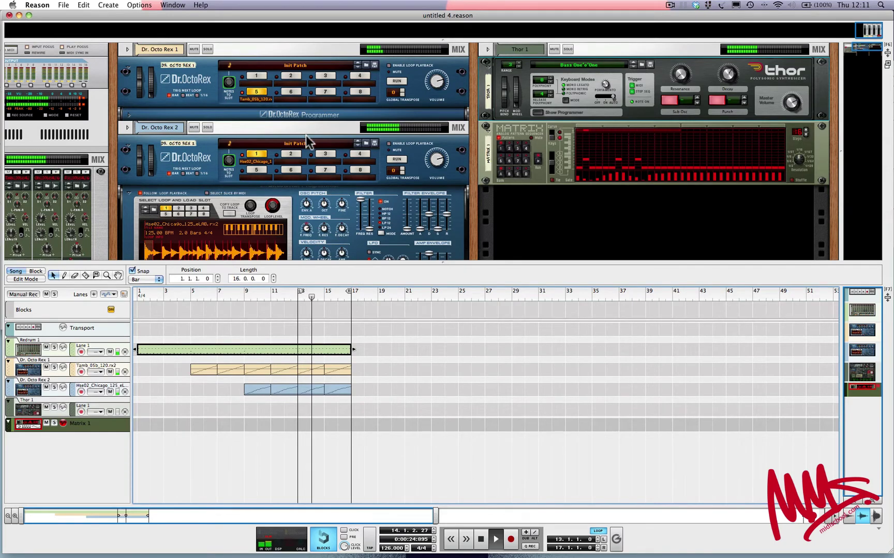
key(space)
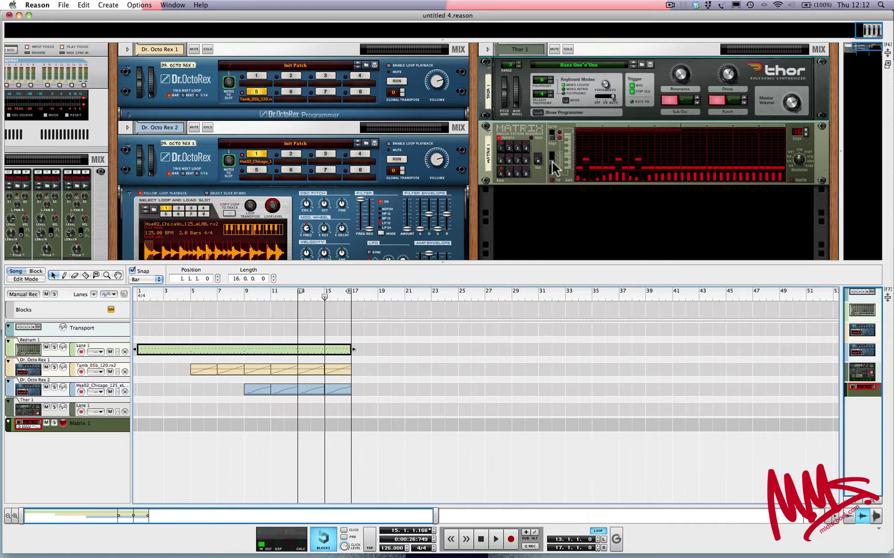
- Set the Matrix note range to octave 2 and draw a run of equal-pitch notes across the pattern's first steps
click(552, 161)
click(553, 164)
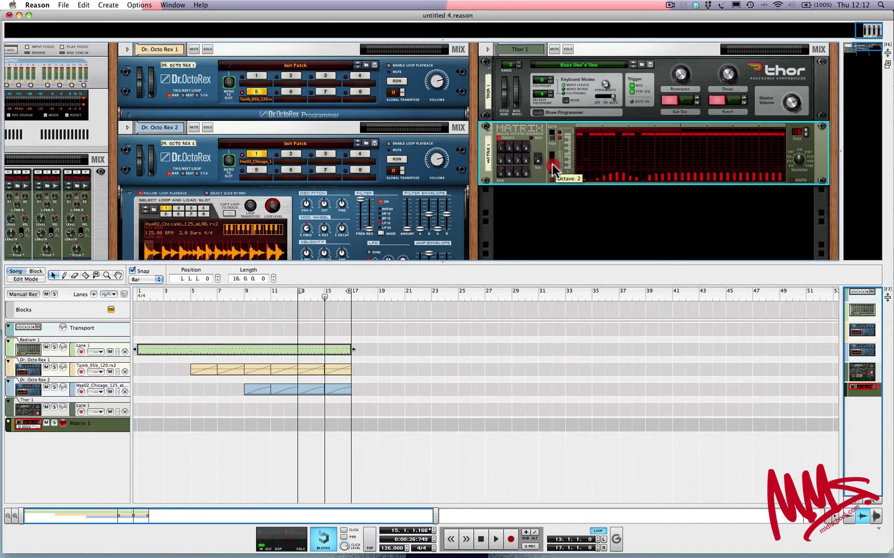
click(552, 166)
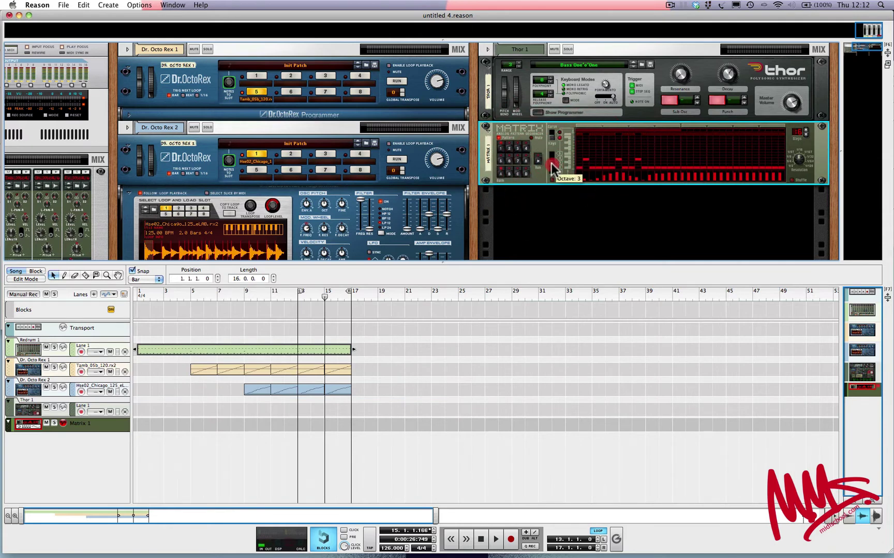
click(551, 166)
click(552, 166)
click(551, 165)
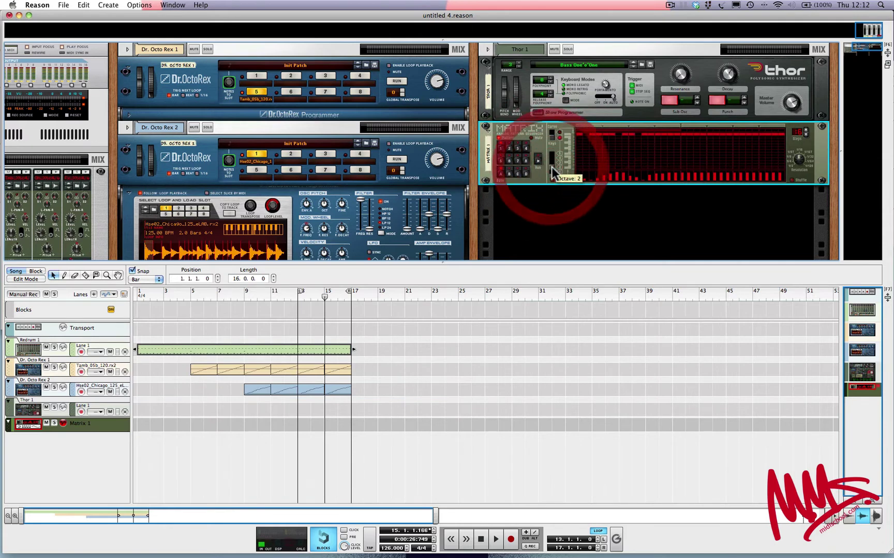
click(578, 169)
drag(581, 171, 626, 169)
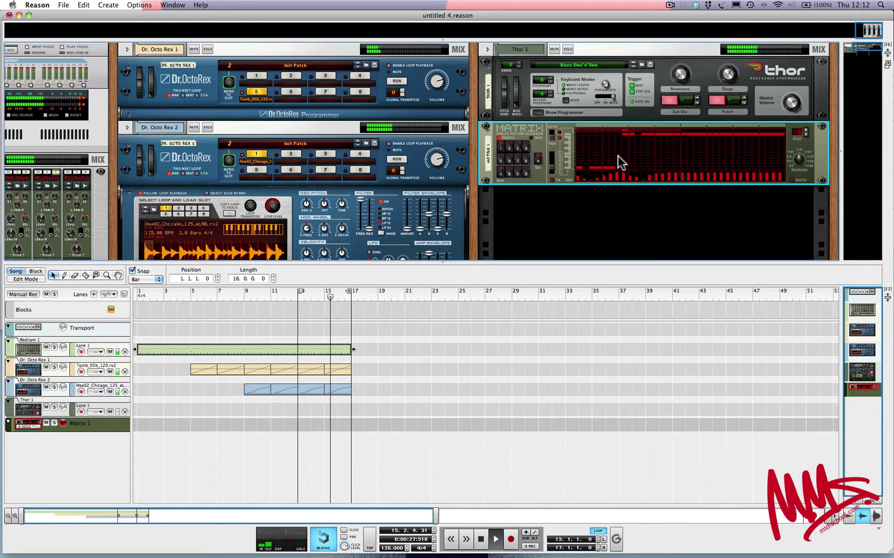
- Vary the pitch of individual notes in the Matrix pattern's opening steps and try Thor's Resonance and Decay knobs while the loop plays
drag(600, 160, 619, 161)
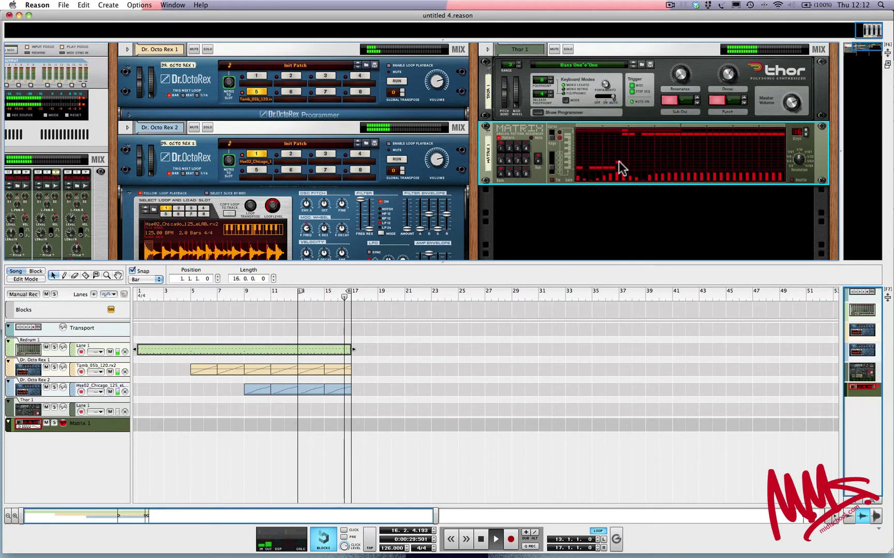
click(587, 162)
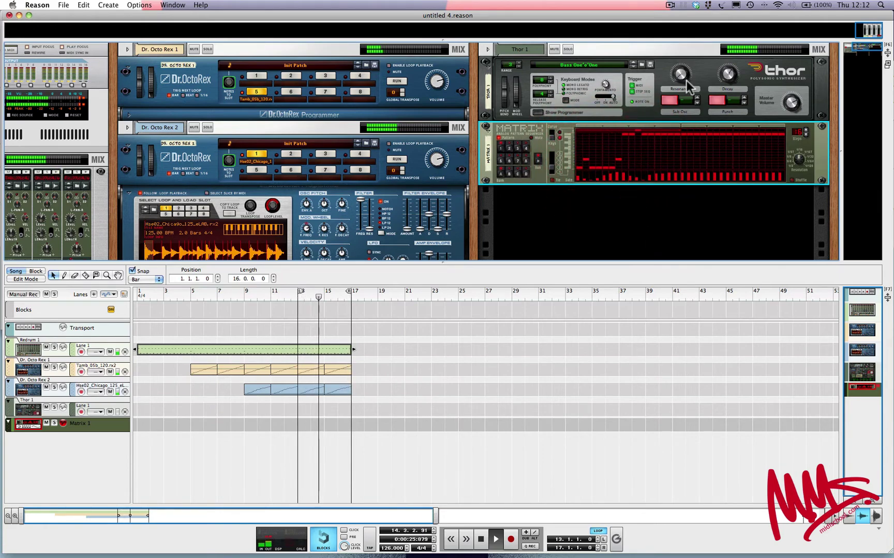
mouse_move(688, 84)
mouse_down()
mouse_move(684, 50)
mouse_move(686, 75)
mouse_move(727, 76)
mouse_move(723, 88)
mouse_up()
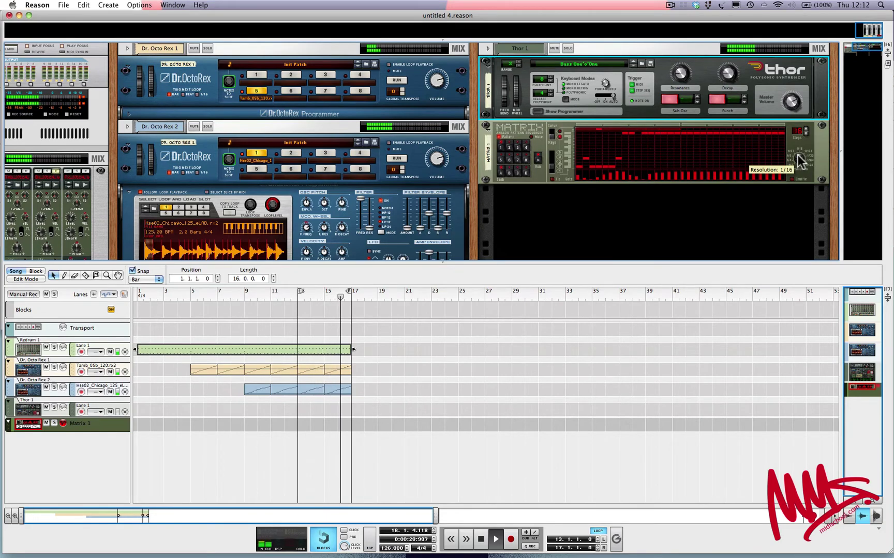
- Set the Matrix pattern's resolution to 1/8 and play the loop to hear the bass at that rate
key(space)
drag(799, 160, 800, 171)
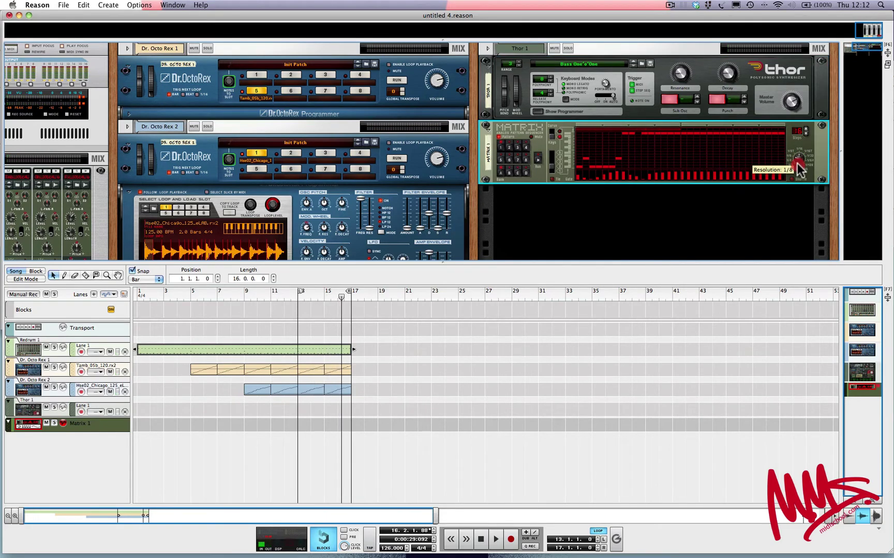
key(space)
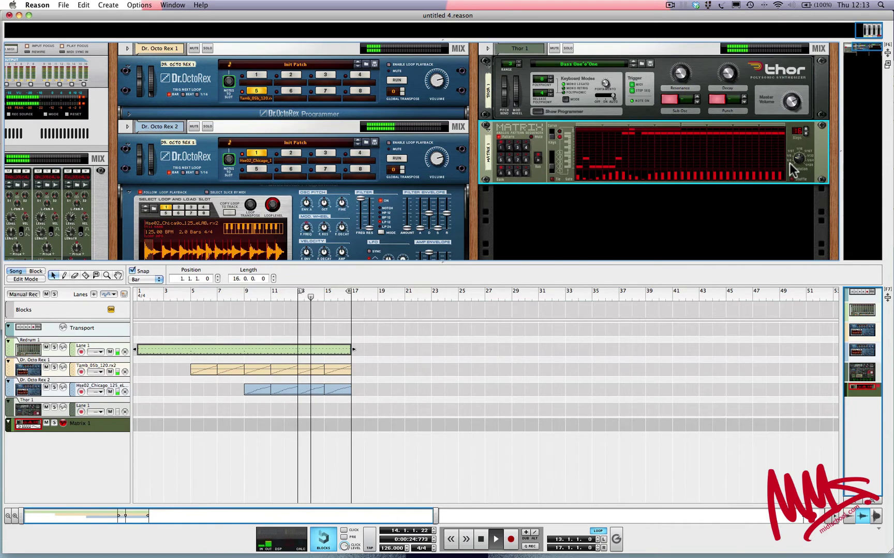
click(663, 177)
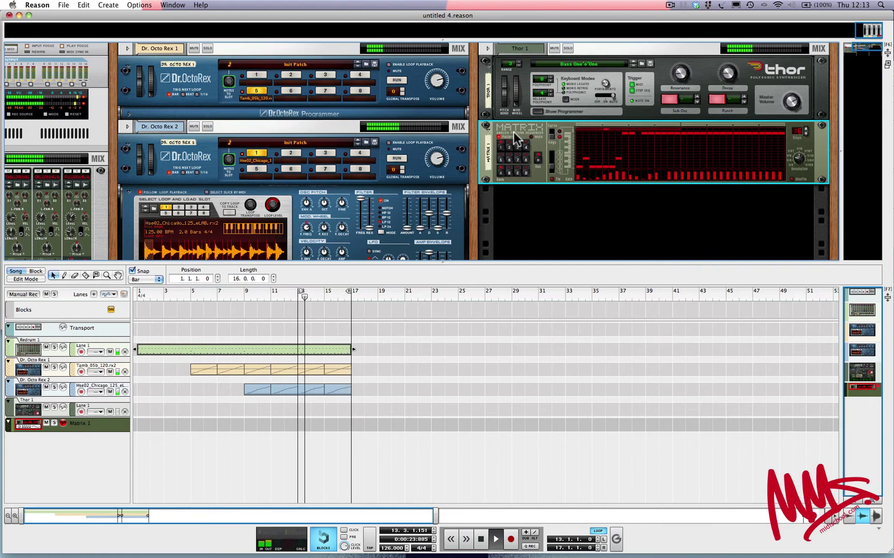
key(space)
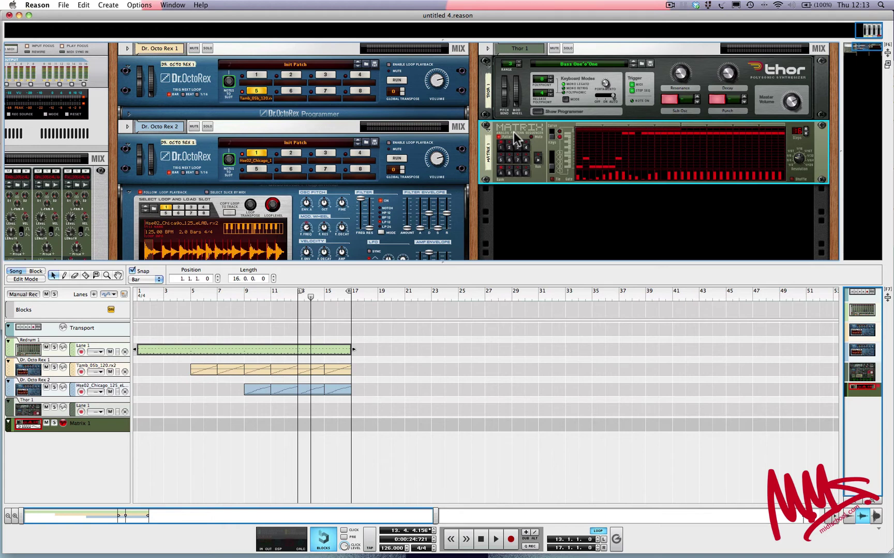
- Copy the Matrix pattern to the Thor 1 track between bars 13 and 17
right_click(514, 135)
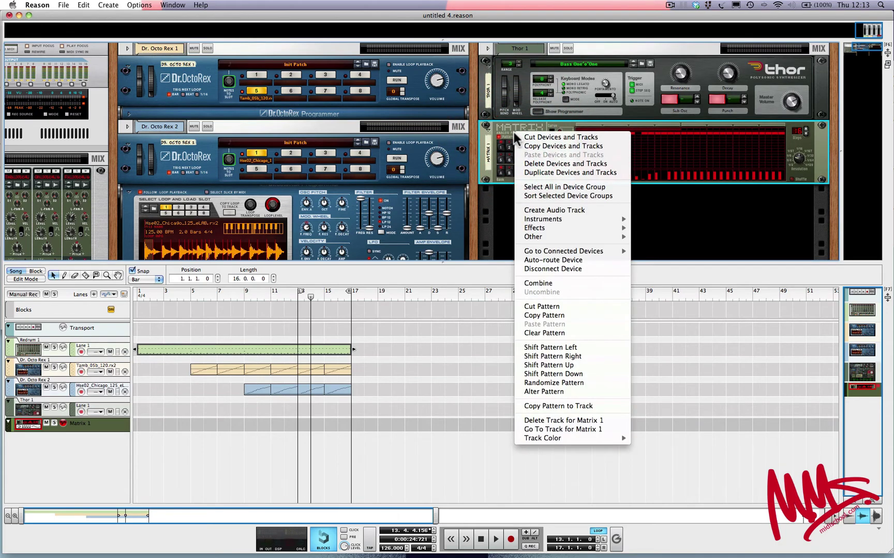
click(553, 382)
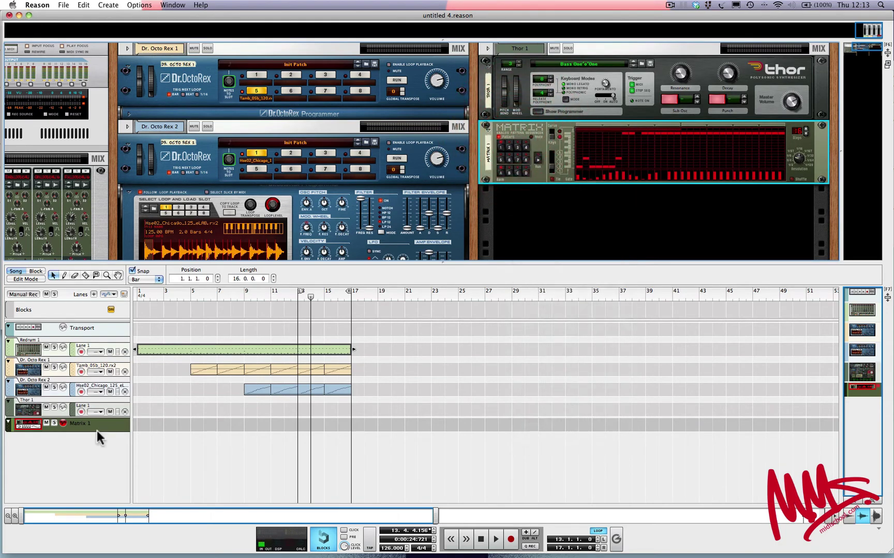
click(11, 413)
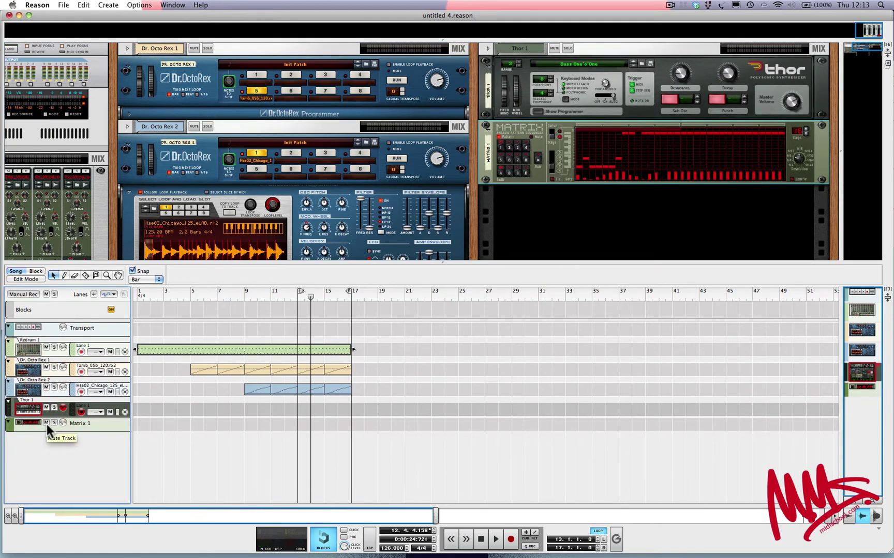
right_click(483, 134)
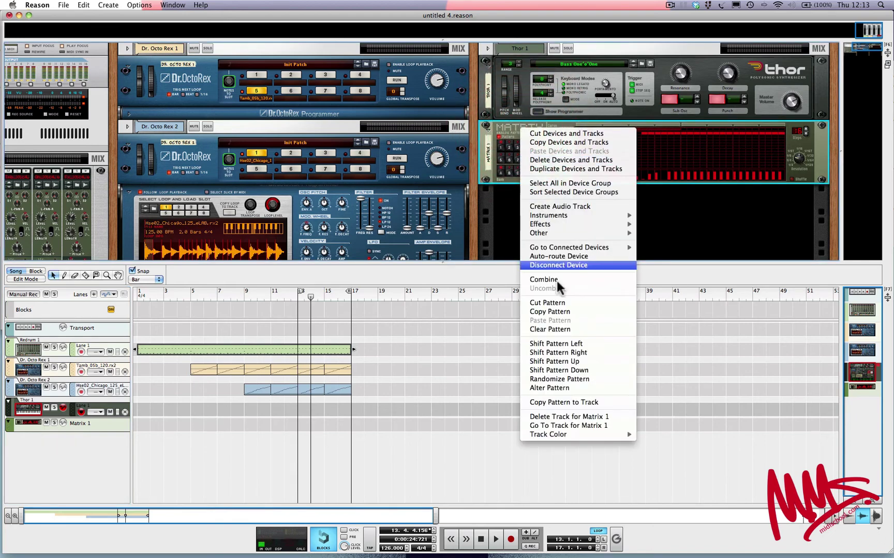
click(561, 404)
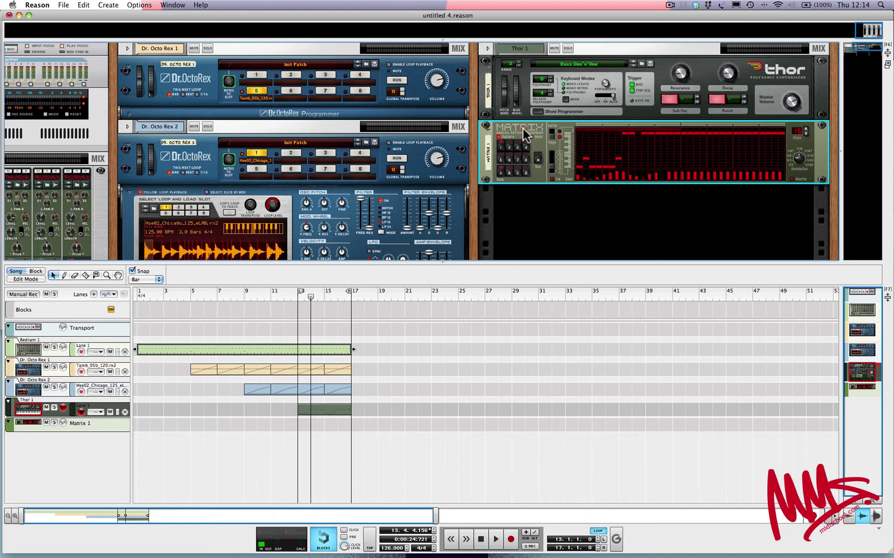
- Delete the Matrix 1 device and play the song from bar 12 to check the bass clip on the Thor track
key(Delete)
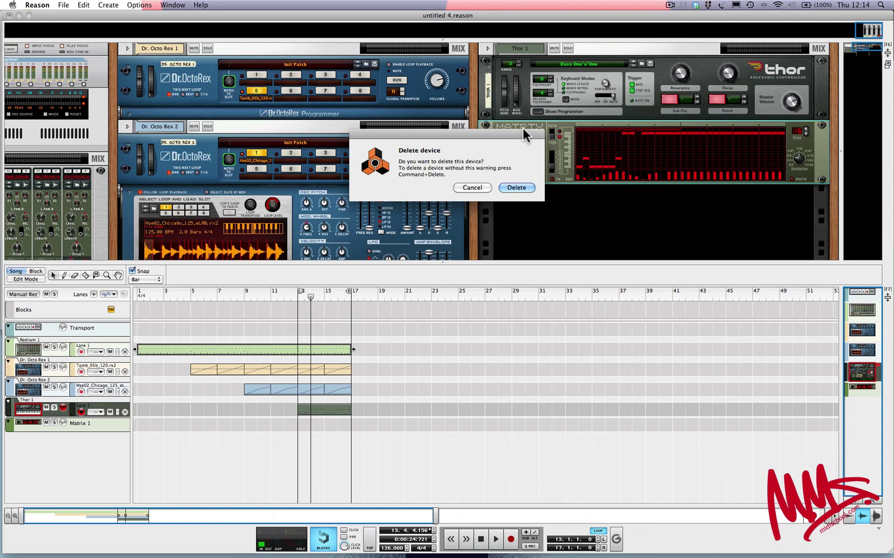
key(Return)
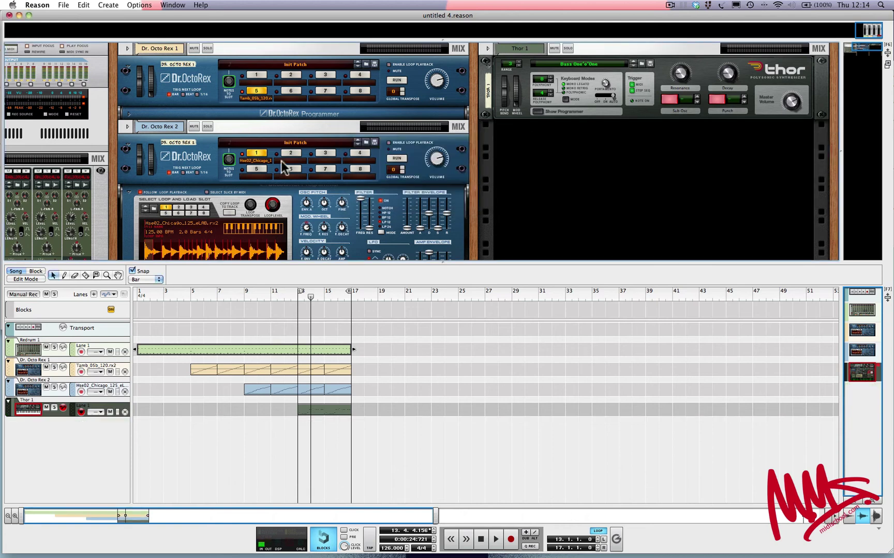
click(285, 296)
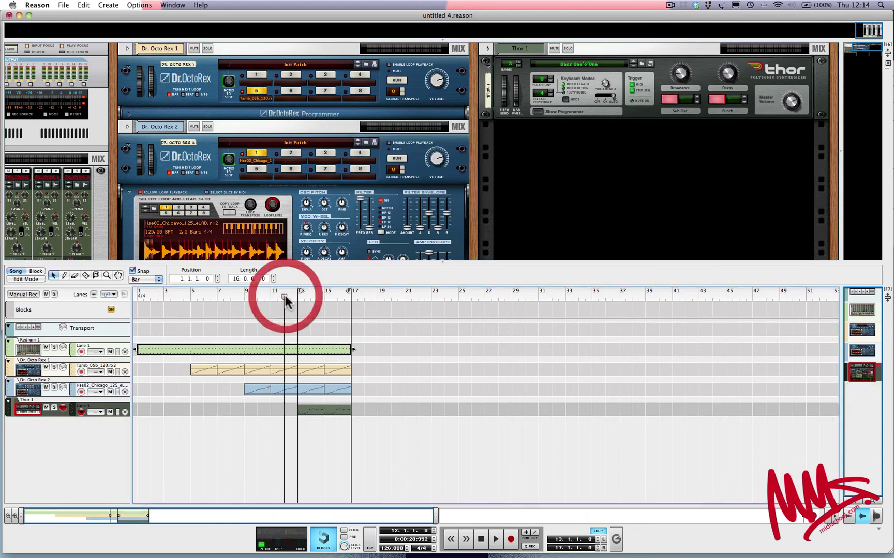
key(space)
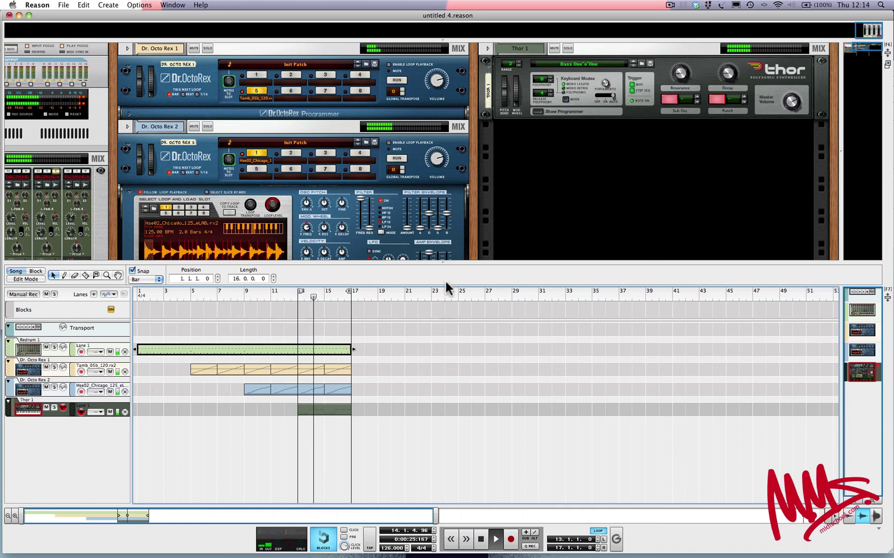
- Enlarge the rack area and show the Thor 1 programmer to examine its oscillators, filters and modulation routing
drag(443, 264, 443, 355)
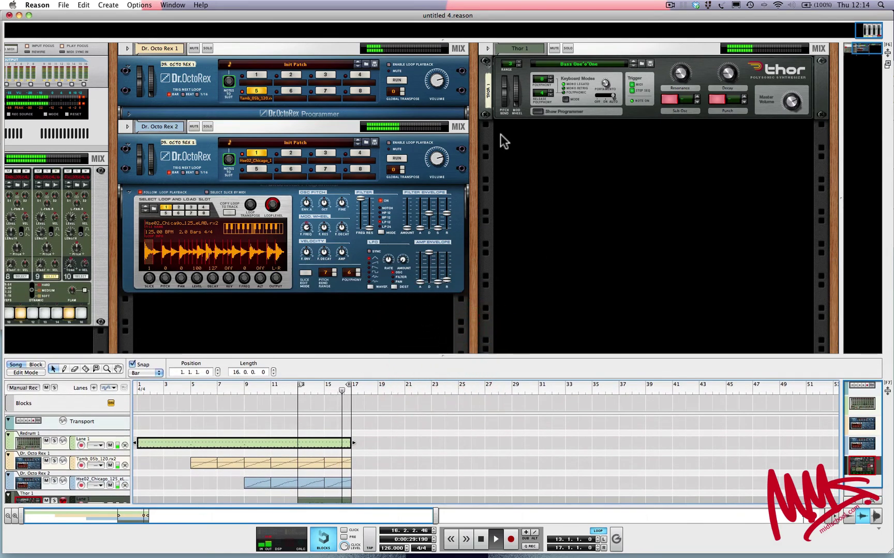
key(space)
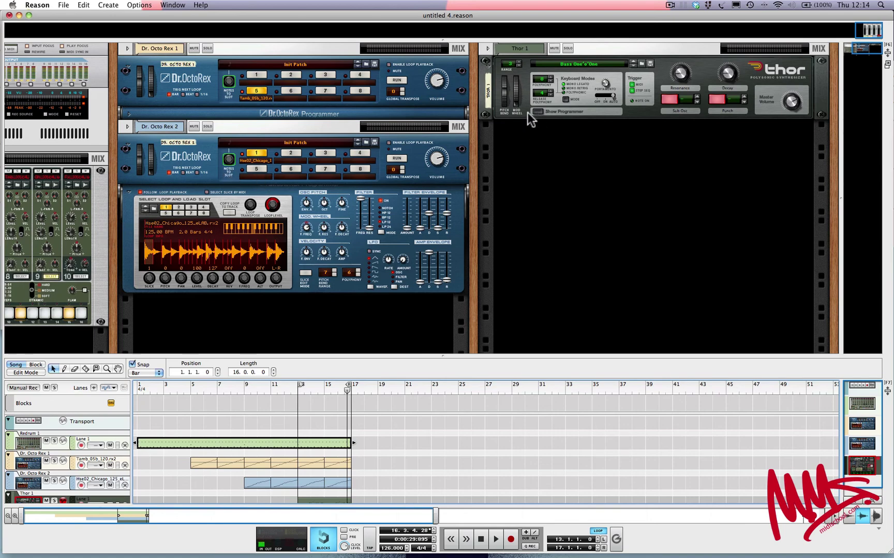
scroll(533, 112, left, 1)
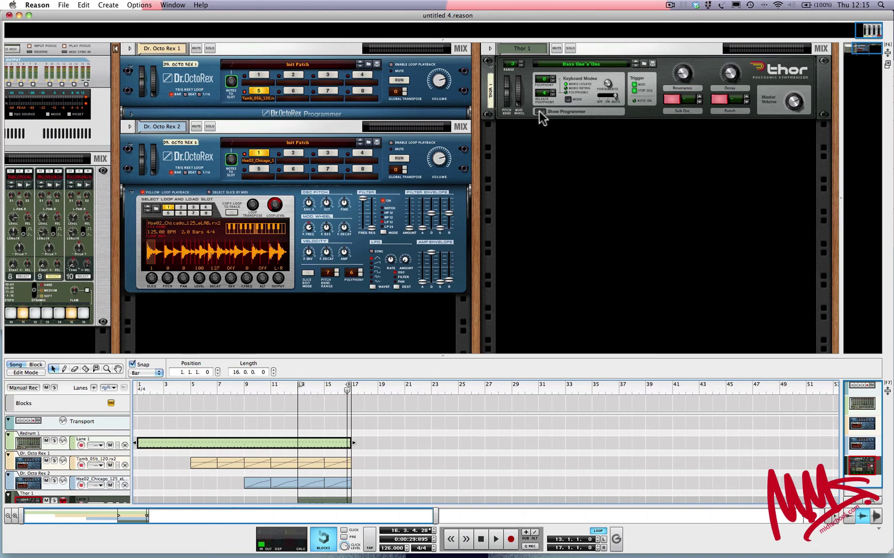
click(539, 112)
scroll(696, 173, down, 2)
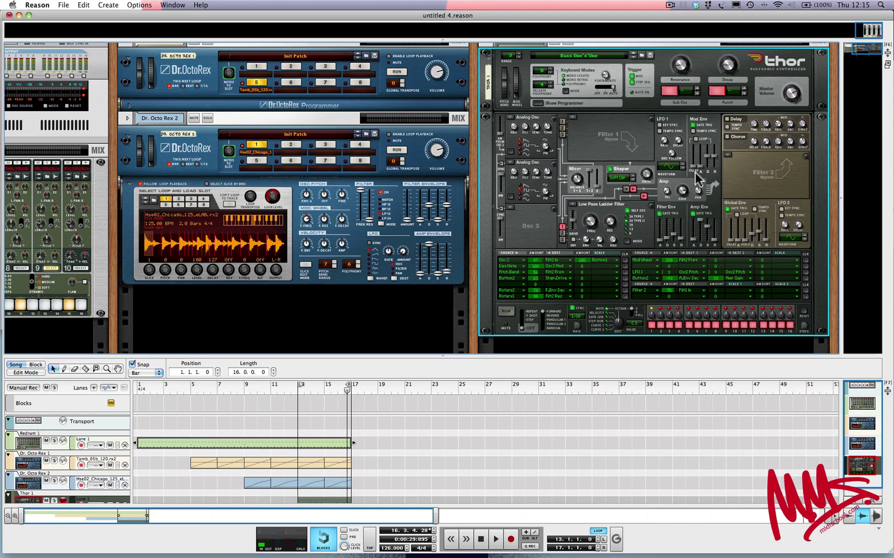
- Hide the Thor 1 programmer again
click(538, 102)
click(538, 102)
click(538, 103)
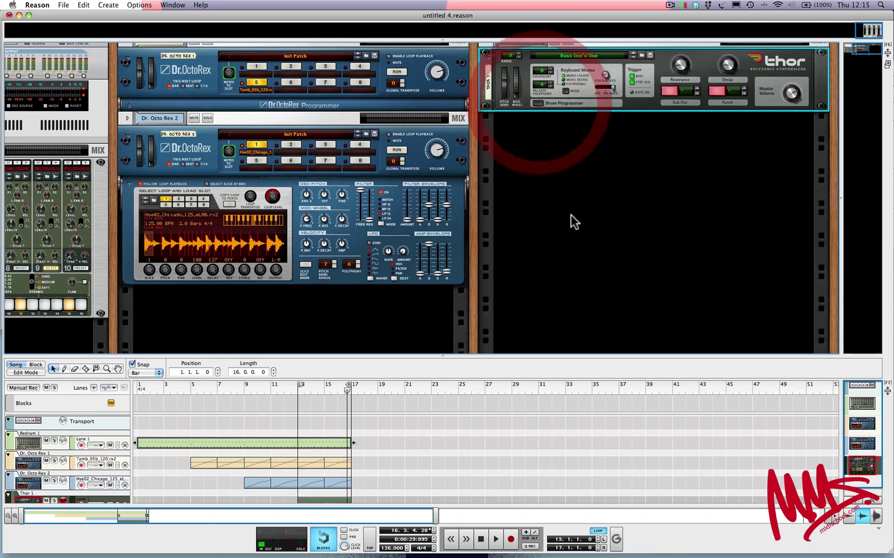
scroll(559, 264, up, 1)
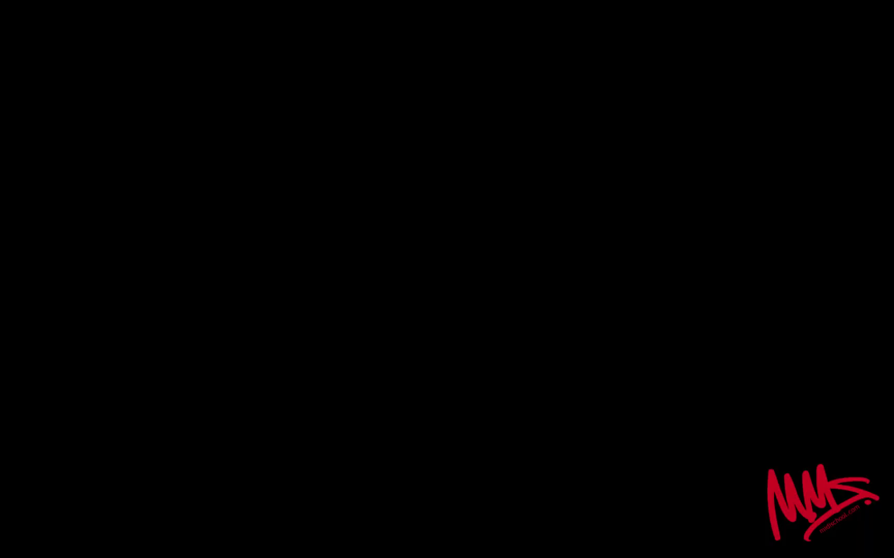